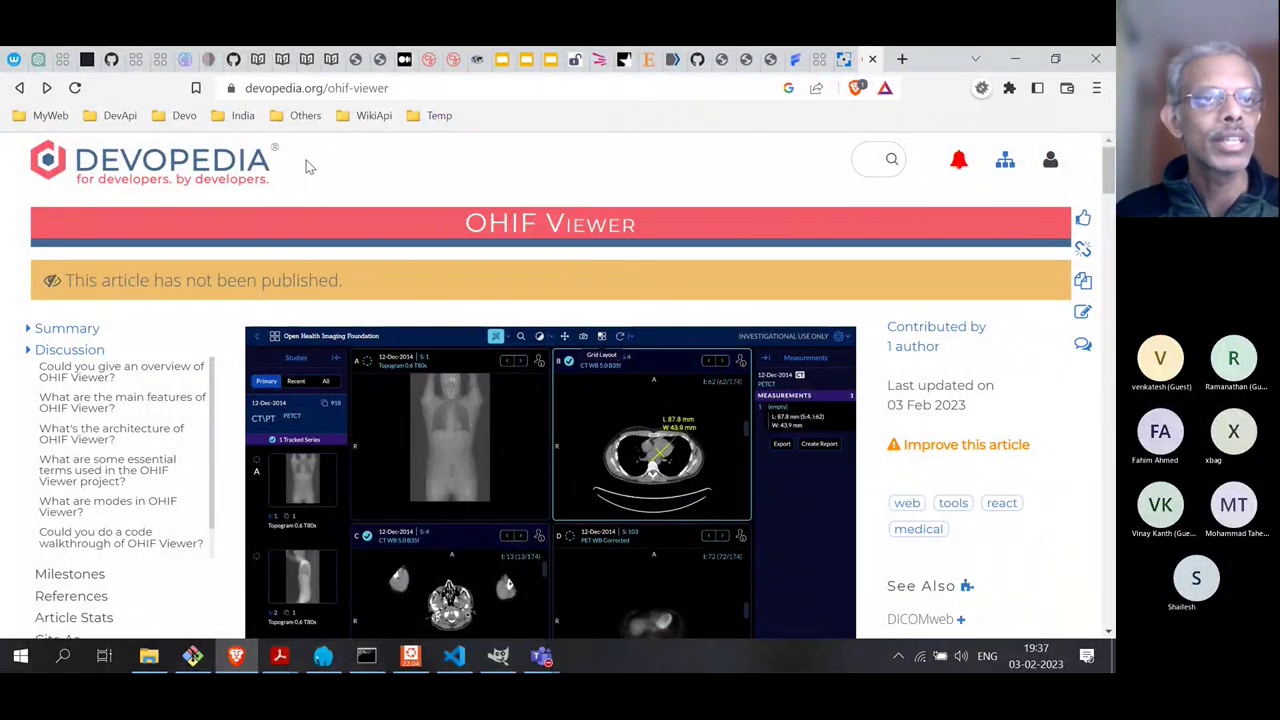
Go to the viewer.ohif.org study list, view the viewer's version information, and close it again
click(86, 60)
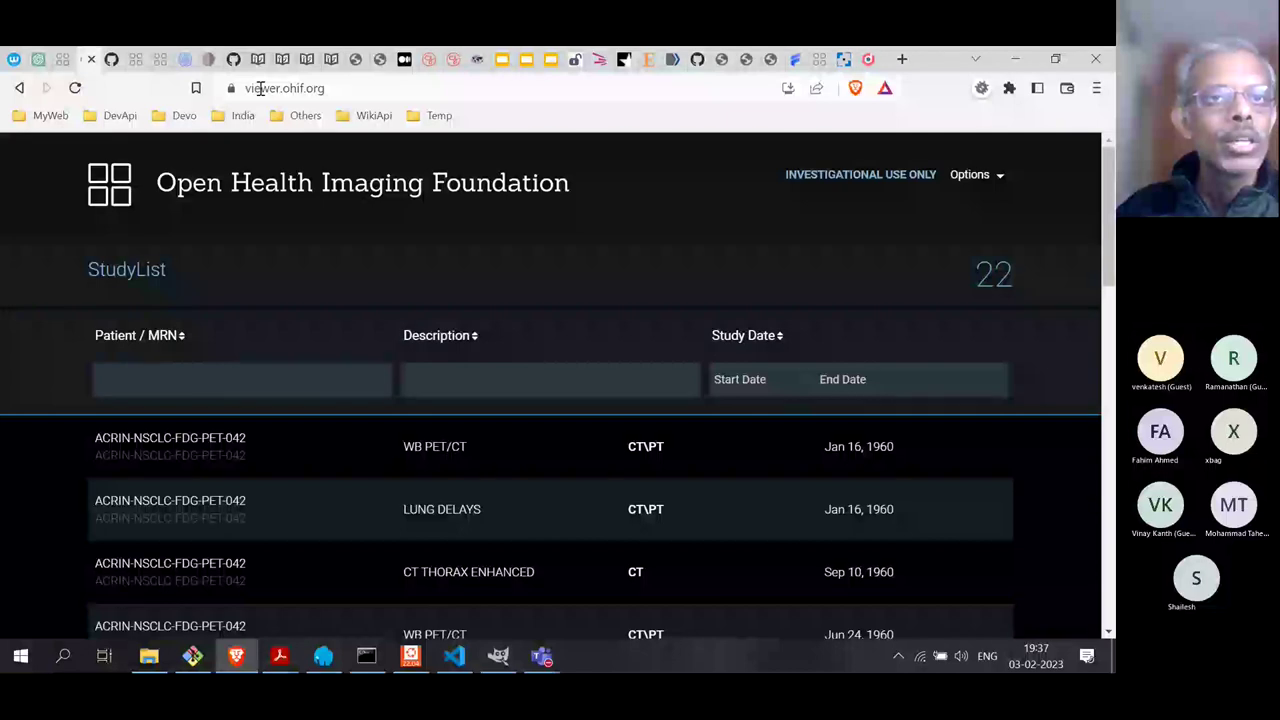
click(333, 88)
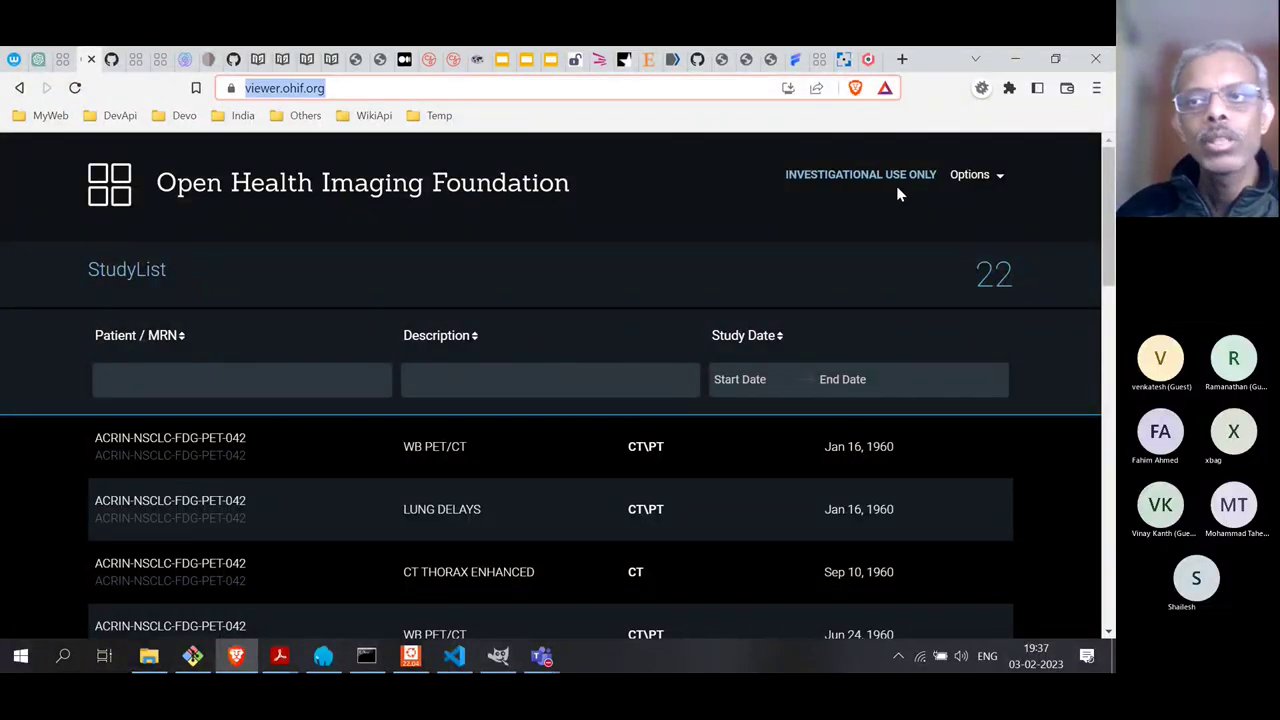
click(993, 186)
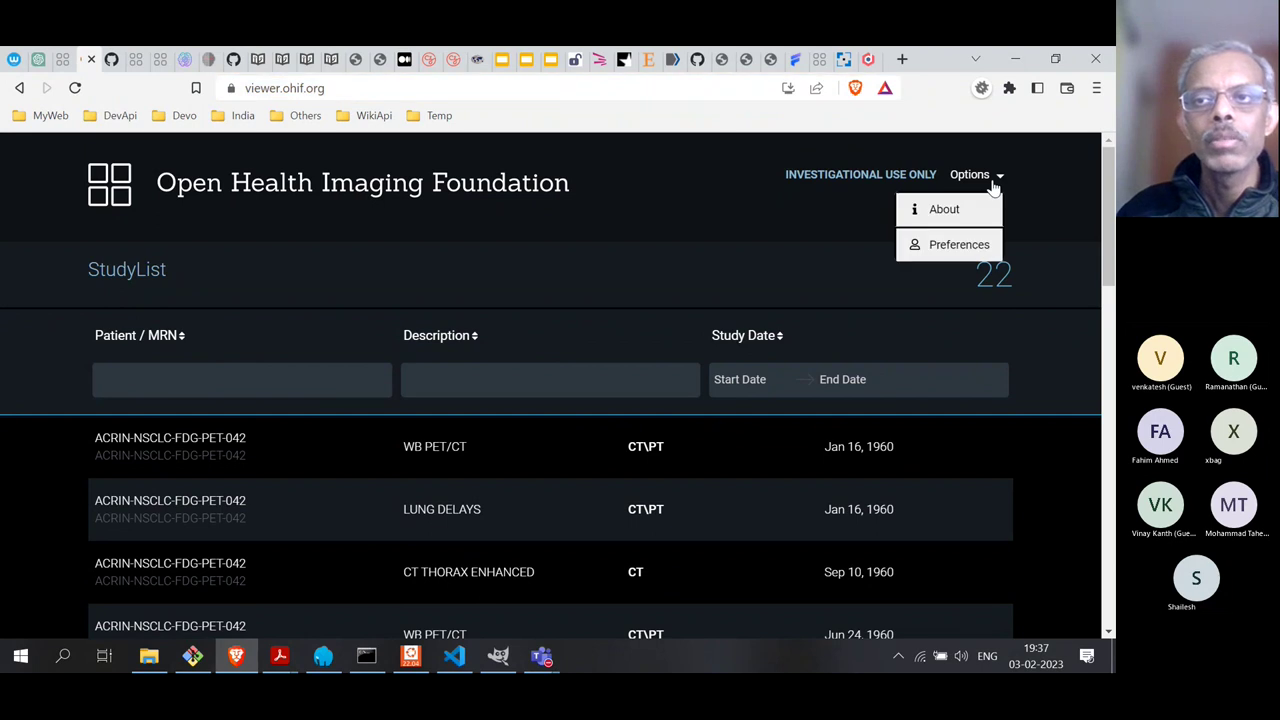
click(942, 211)
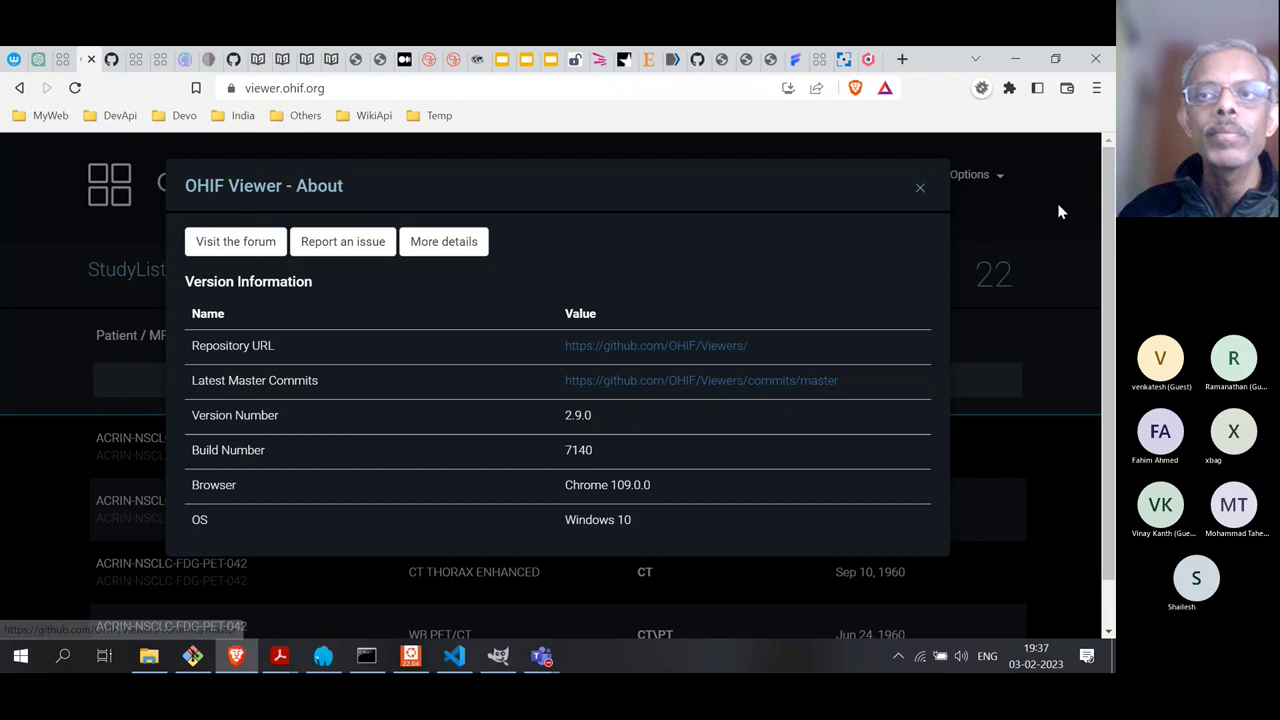
click(920, 193)
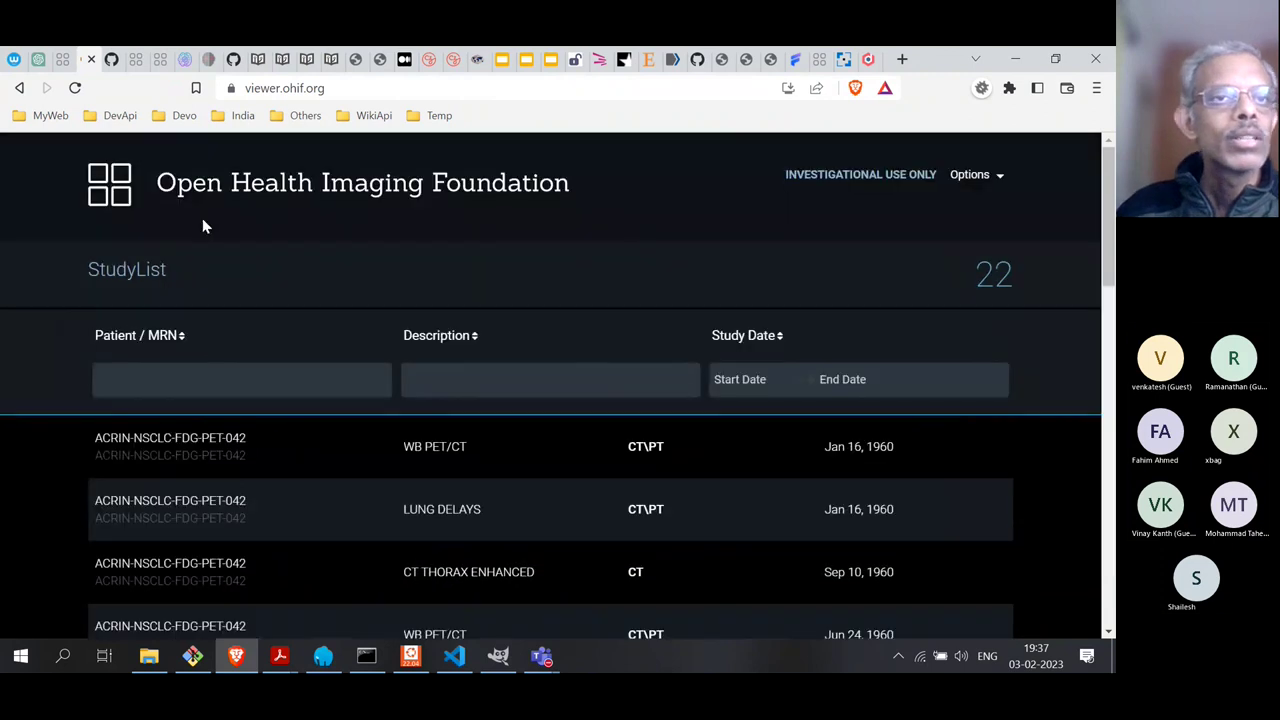
Go to the v3-demo.ohif.org study list and examine its columns, filters and studies down to the page controls
click(139, 62)
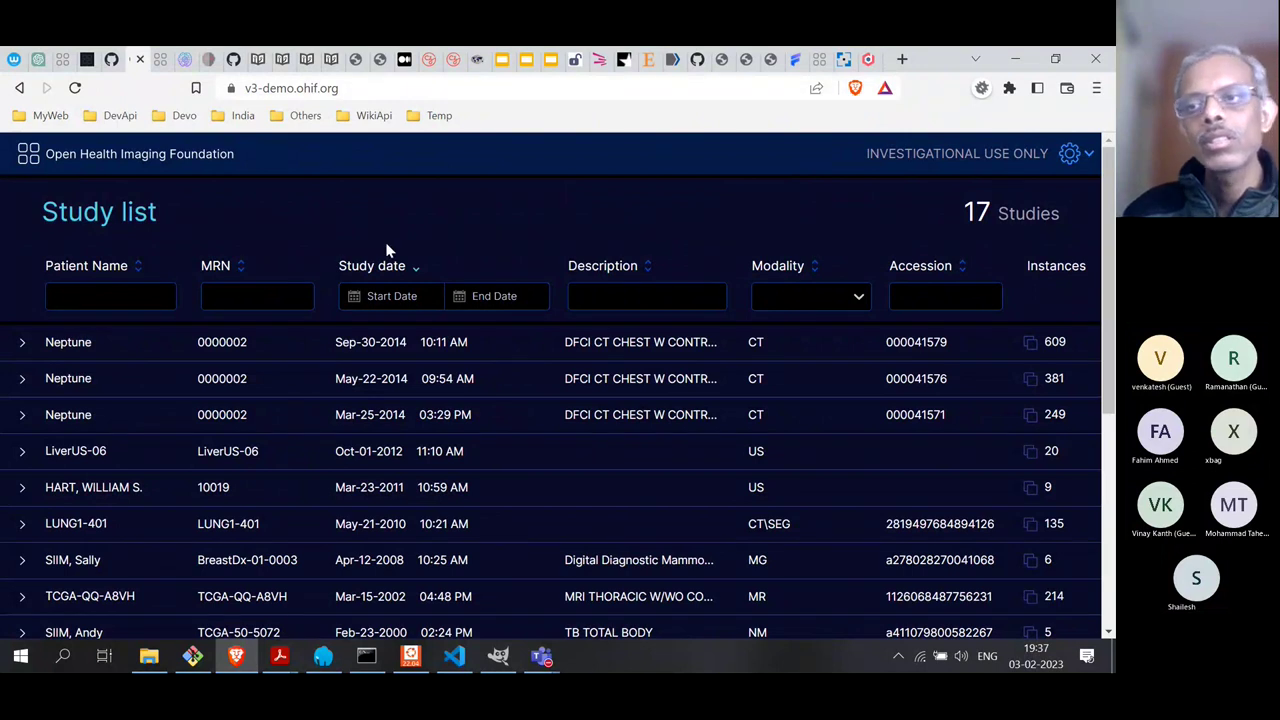
scroll(386, 249, down, 5)
scroll(388, 250, up, 5)
scroll(388, 250, up, 1)
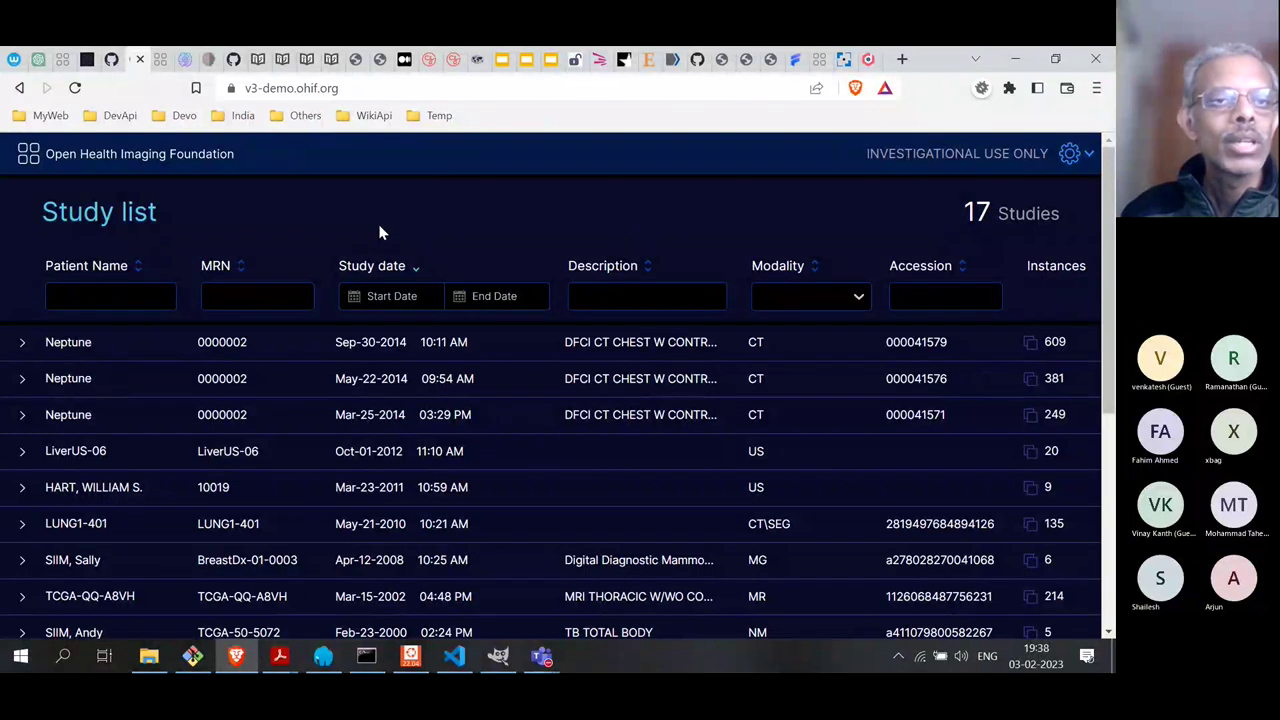
scroll(314, 410, down, 1)
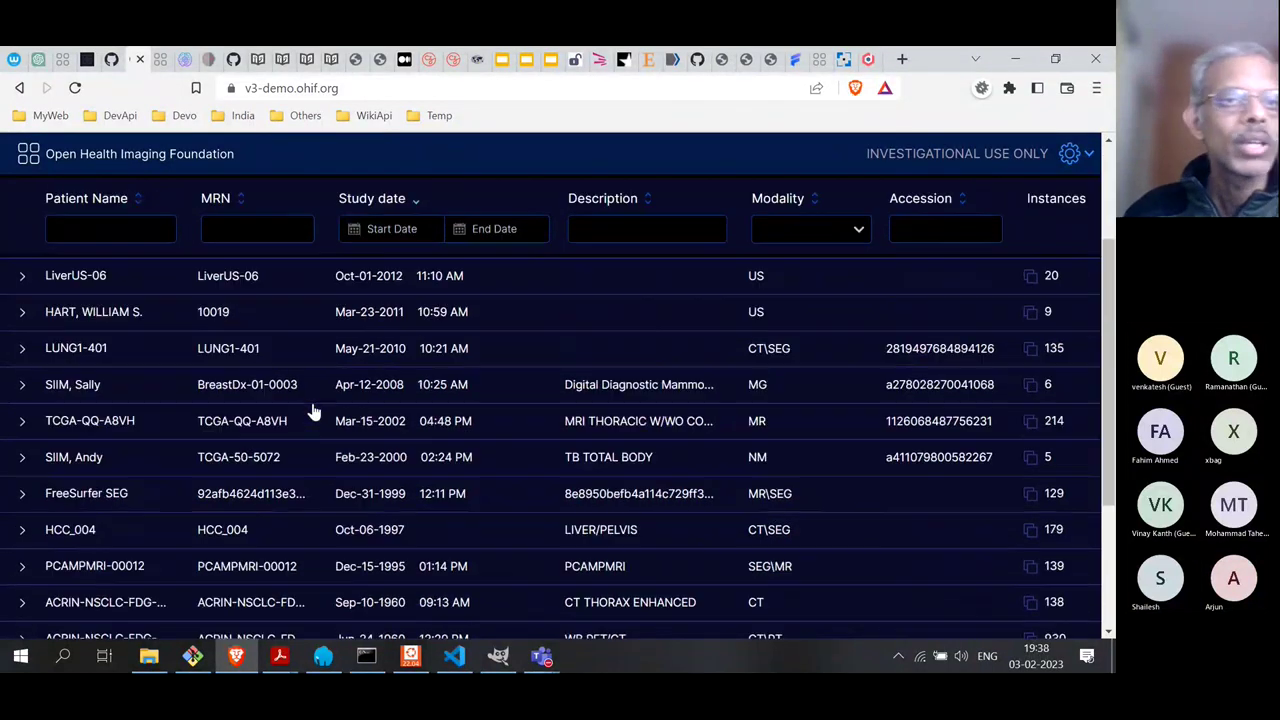
scroll(346, 349, down, 2)
scroll(343, 350, up, 2)
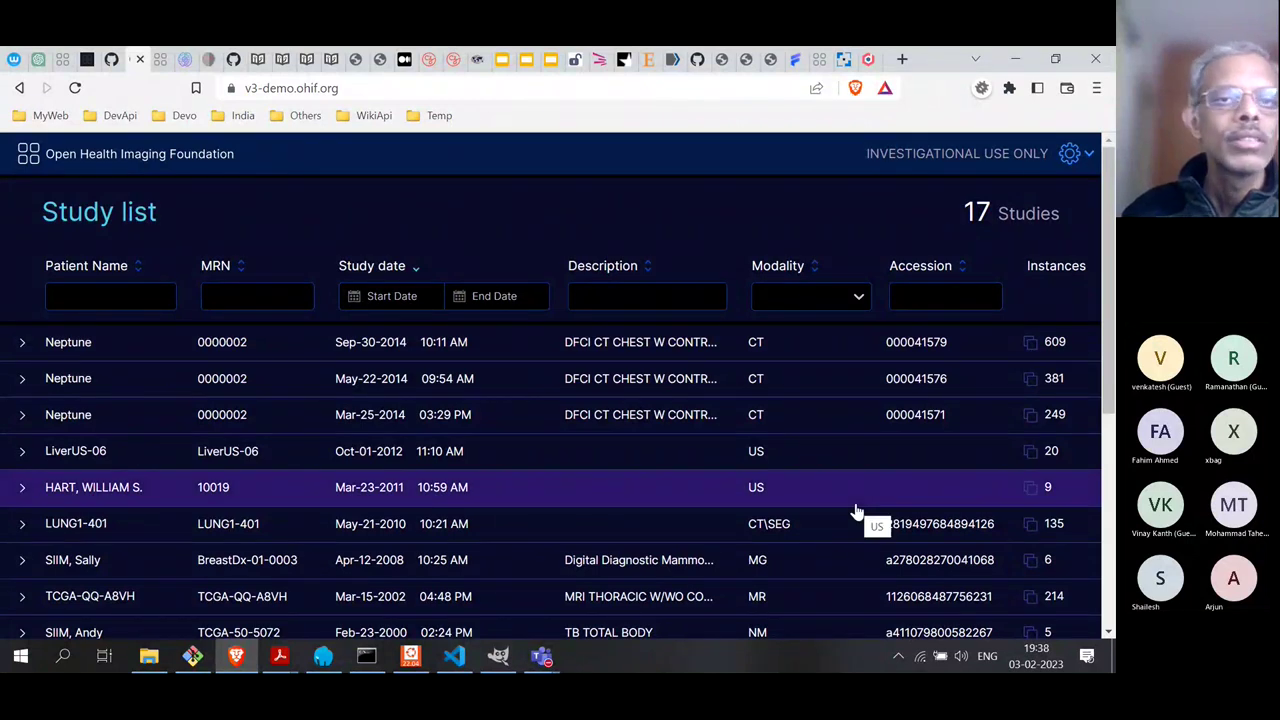
scroll(857, 514, down, 1)
scroll(857, 514, up, 1)
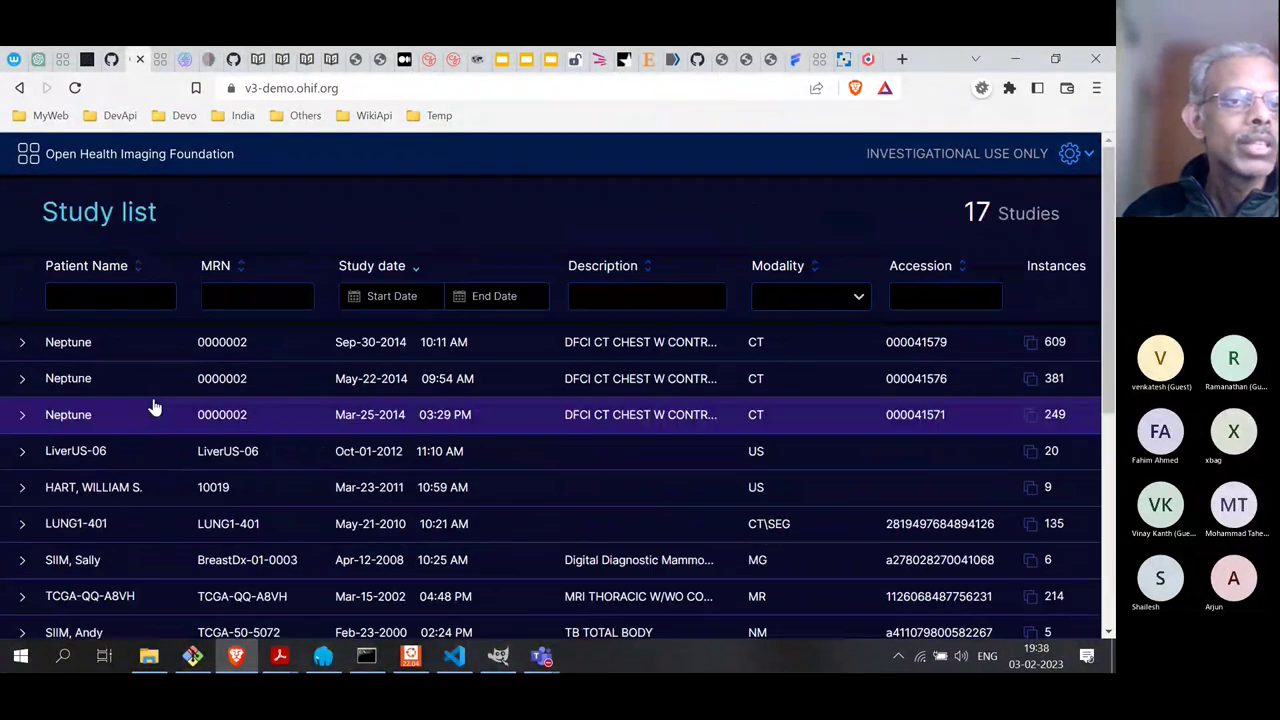
scroll(69, 574, down, 3)
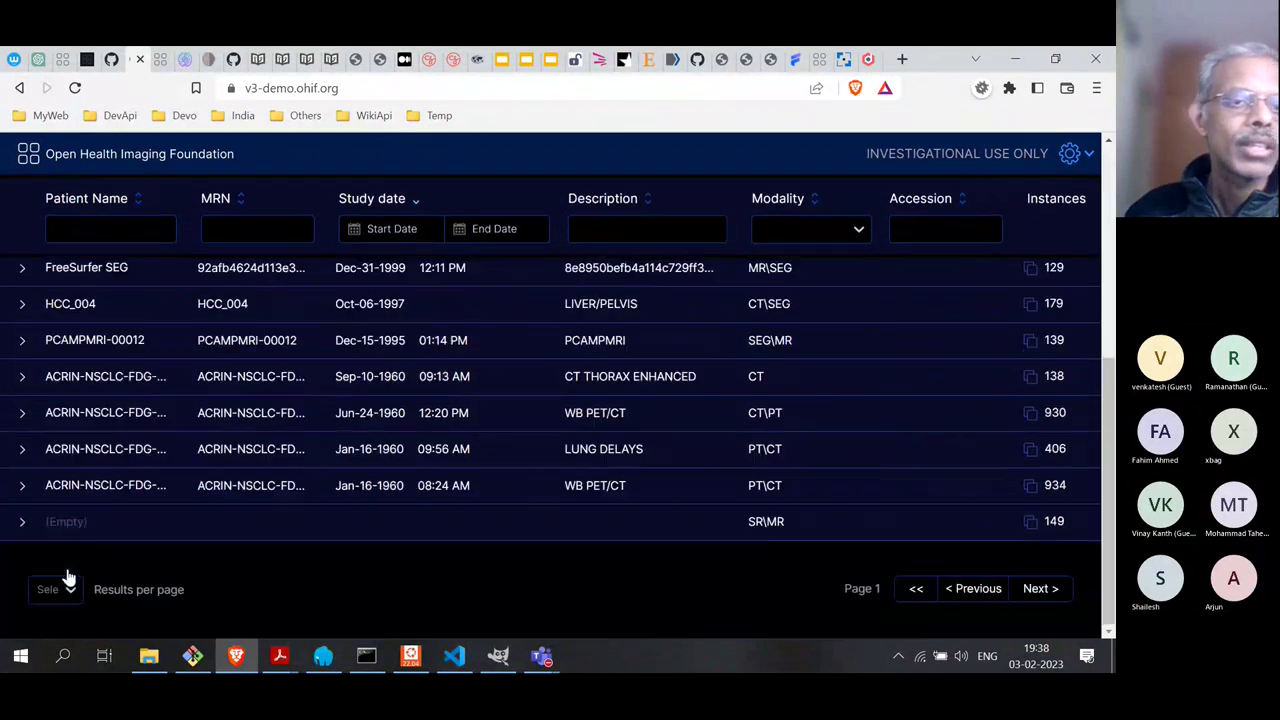
scroll(69, 574, up, 3)
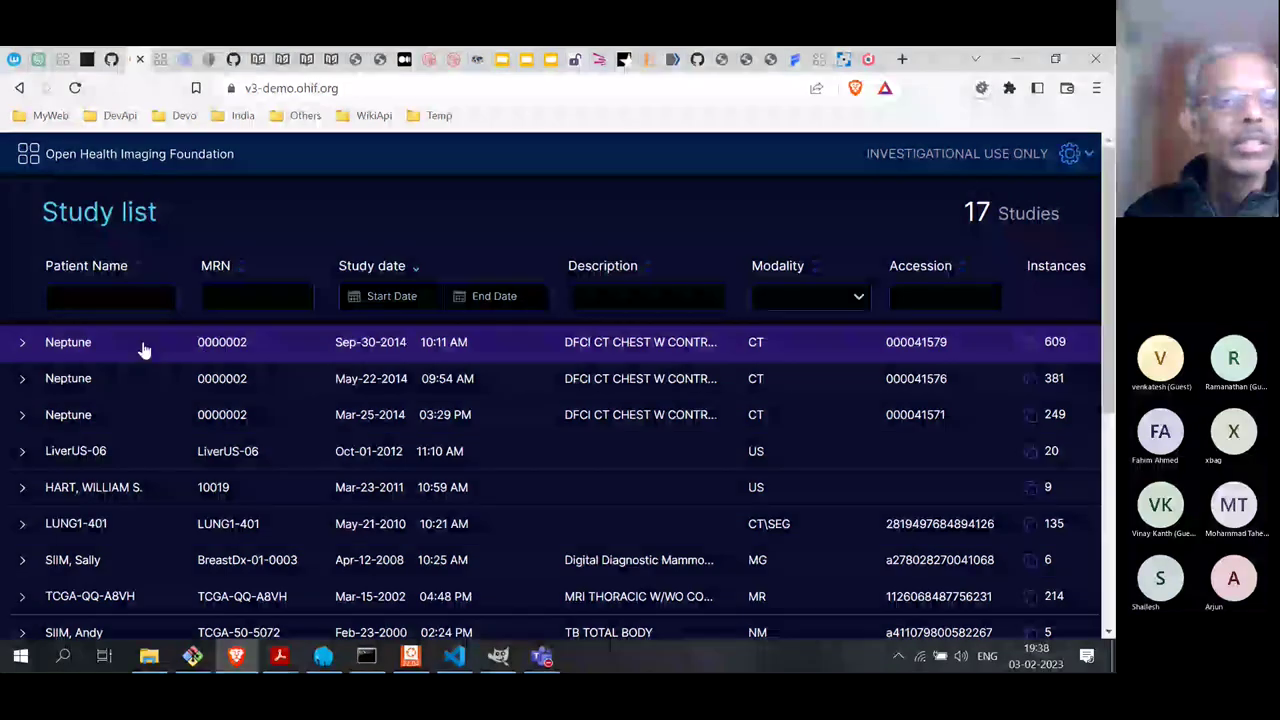
Expand the chest CT study dated Mar-25-2014, review its series, and open it in the Basic Viewer
scroll(89, 432, down, 1)
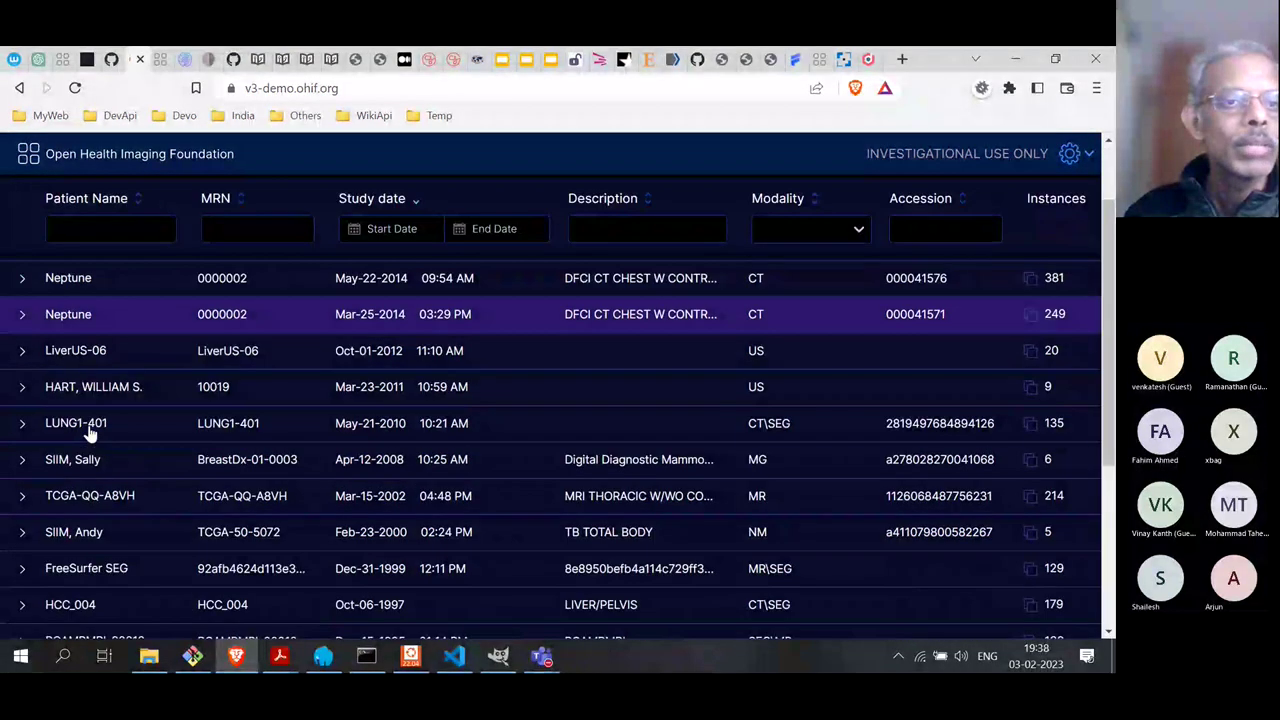
click(68, 316)
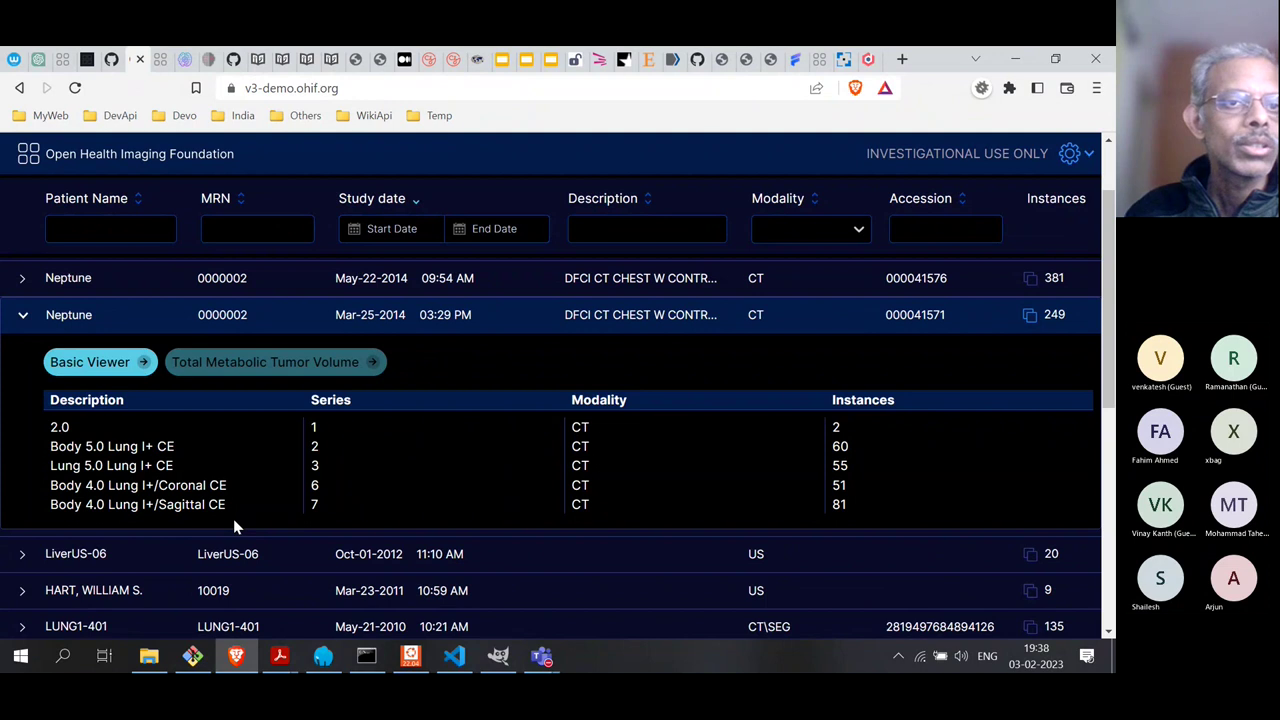
scroll(233, 518, up, 2)
scroll(233, 518, down, 1)
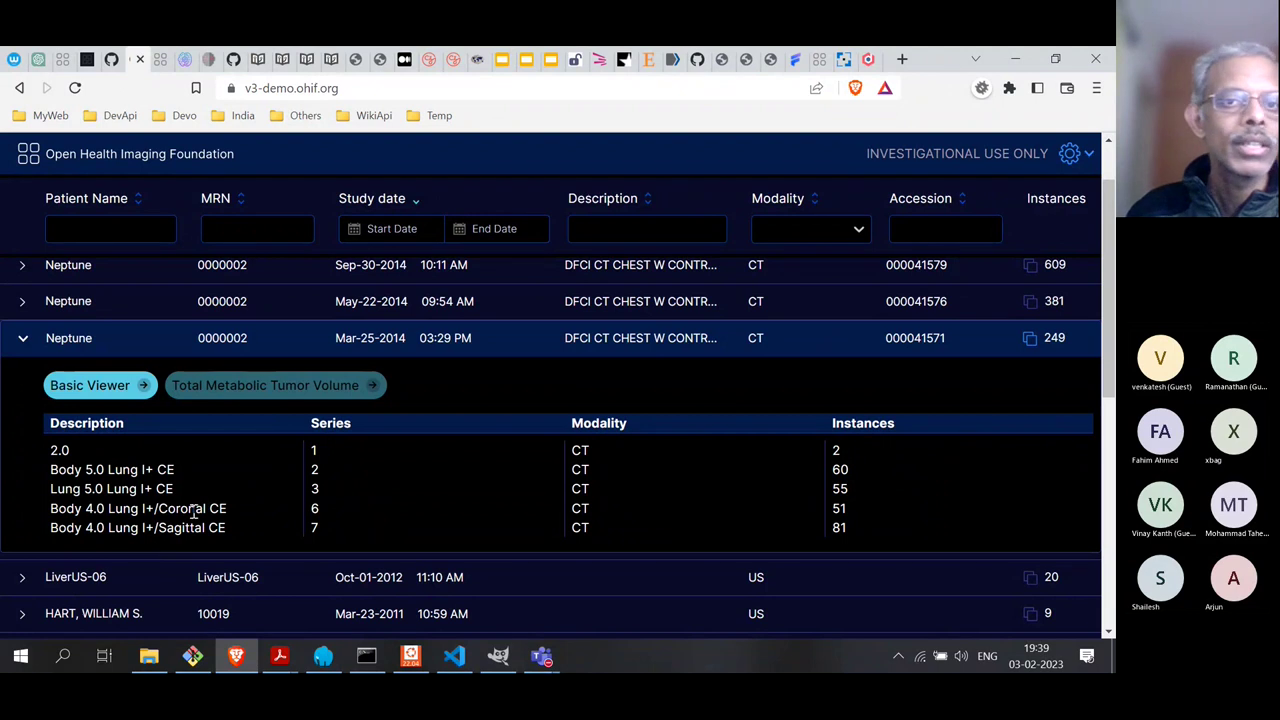
click(74, 341)
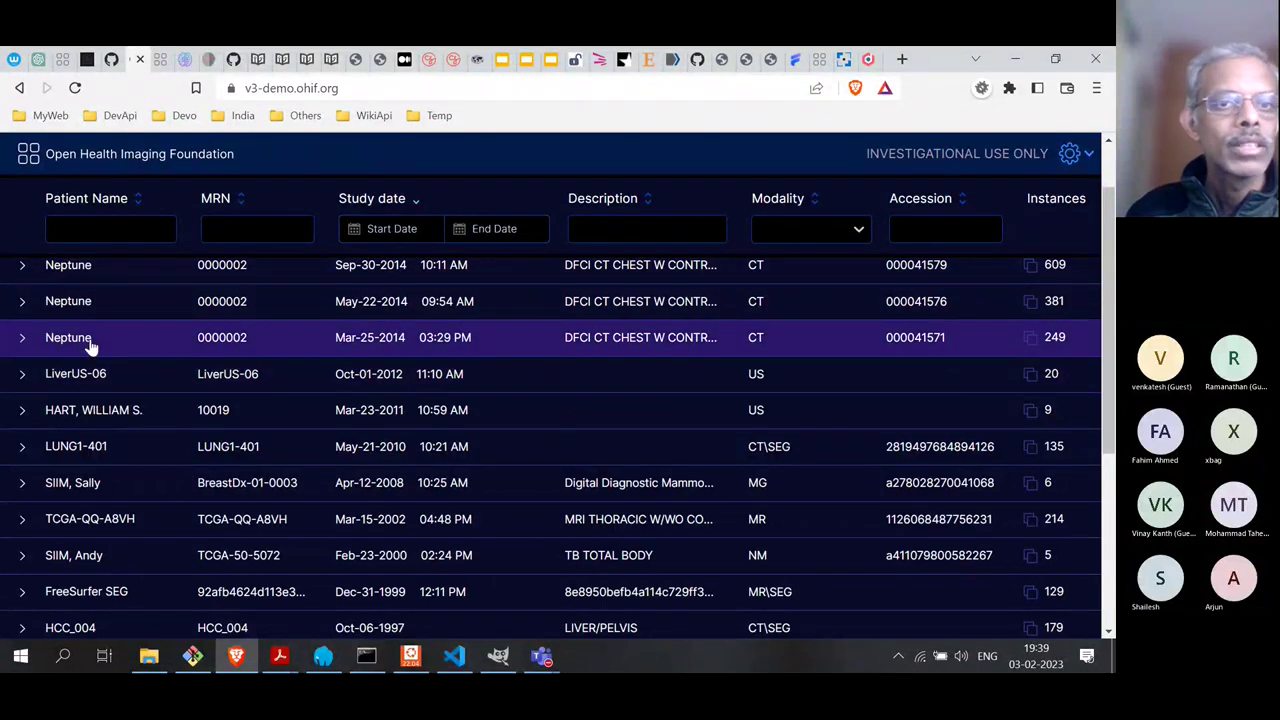
click(90, 343)
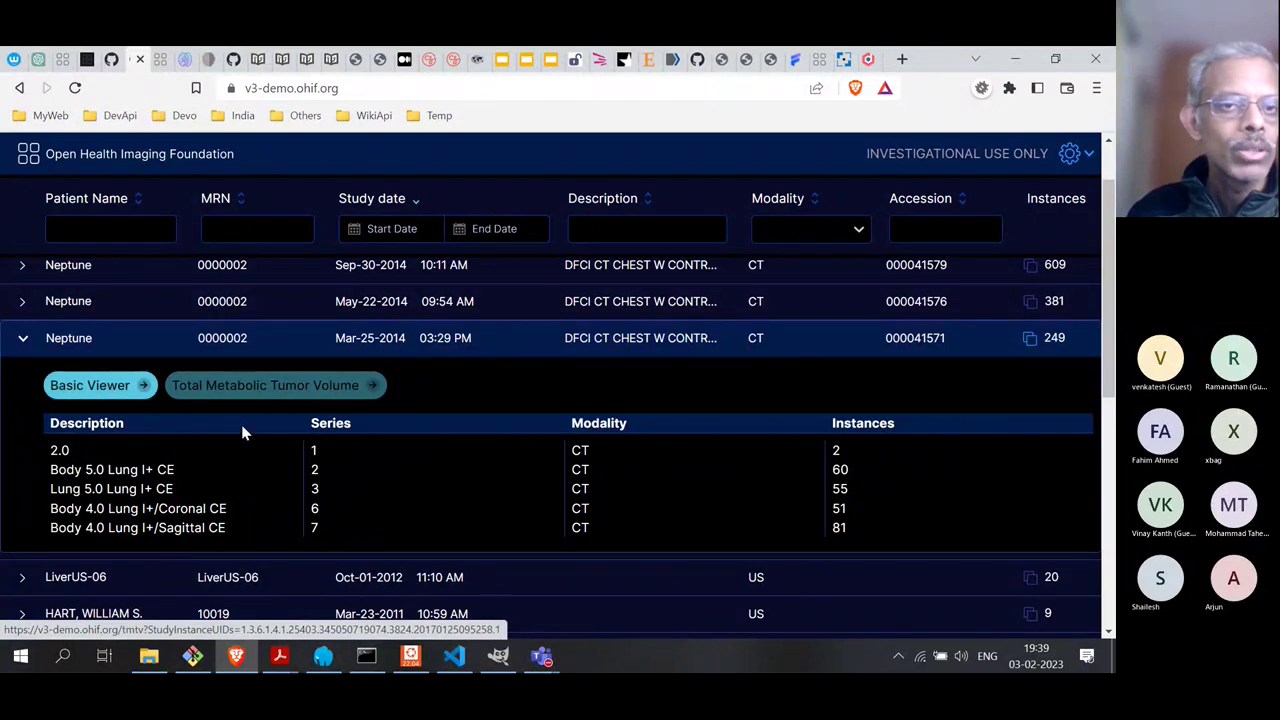
click(92, 385)
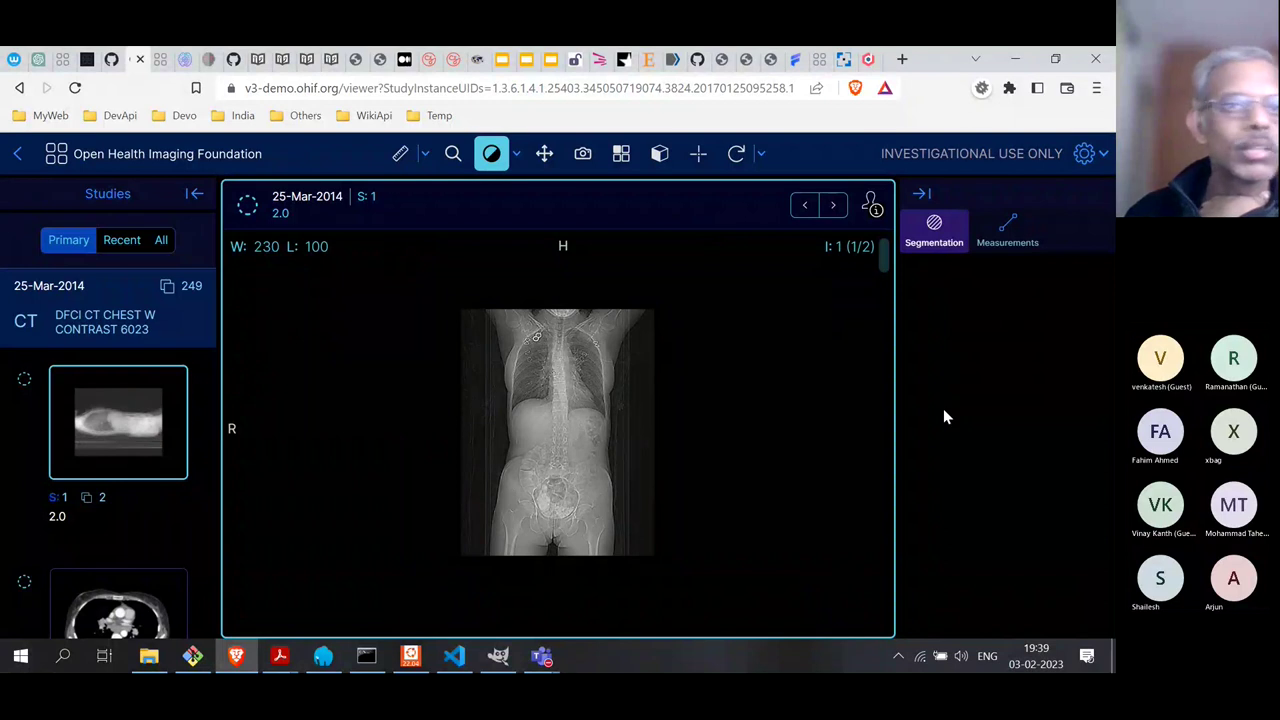
Return to the study list, look through it, and reopen the Mar-25-2014 study in the Basic Viewer
click(17, 155)
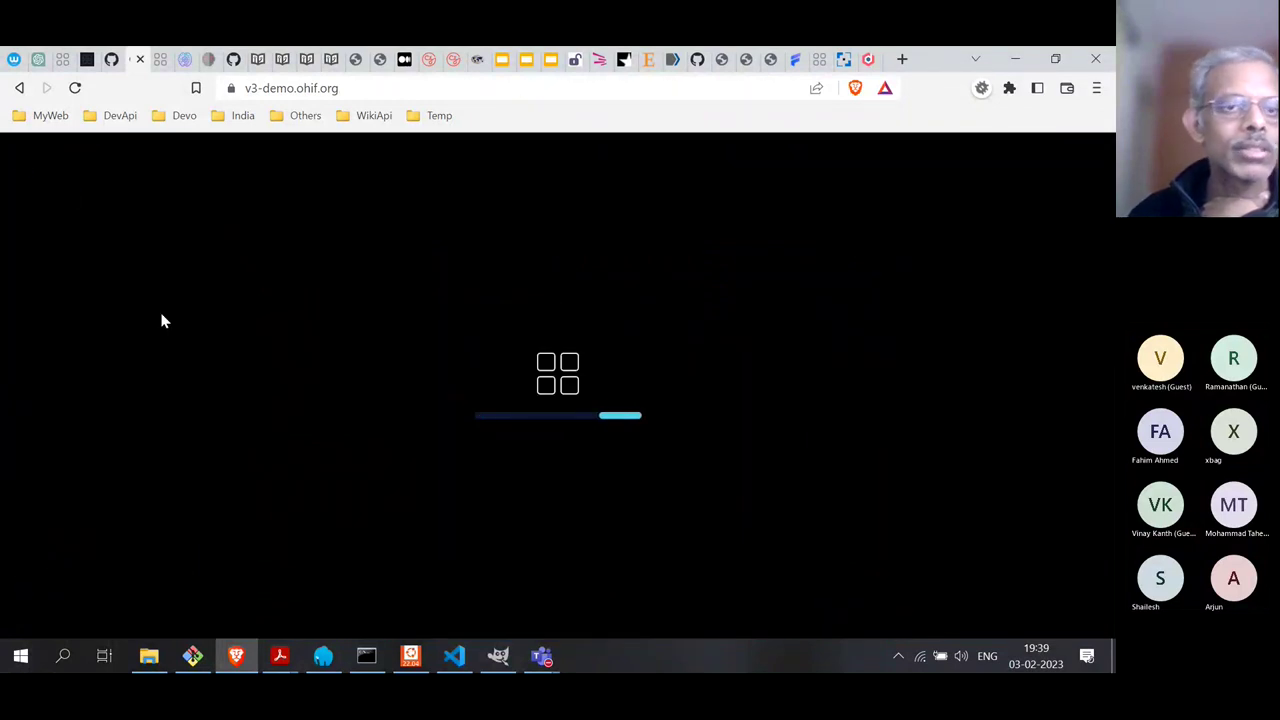
scroll(183, 432, down, 3)
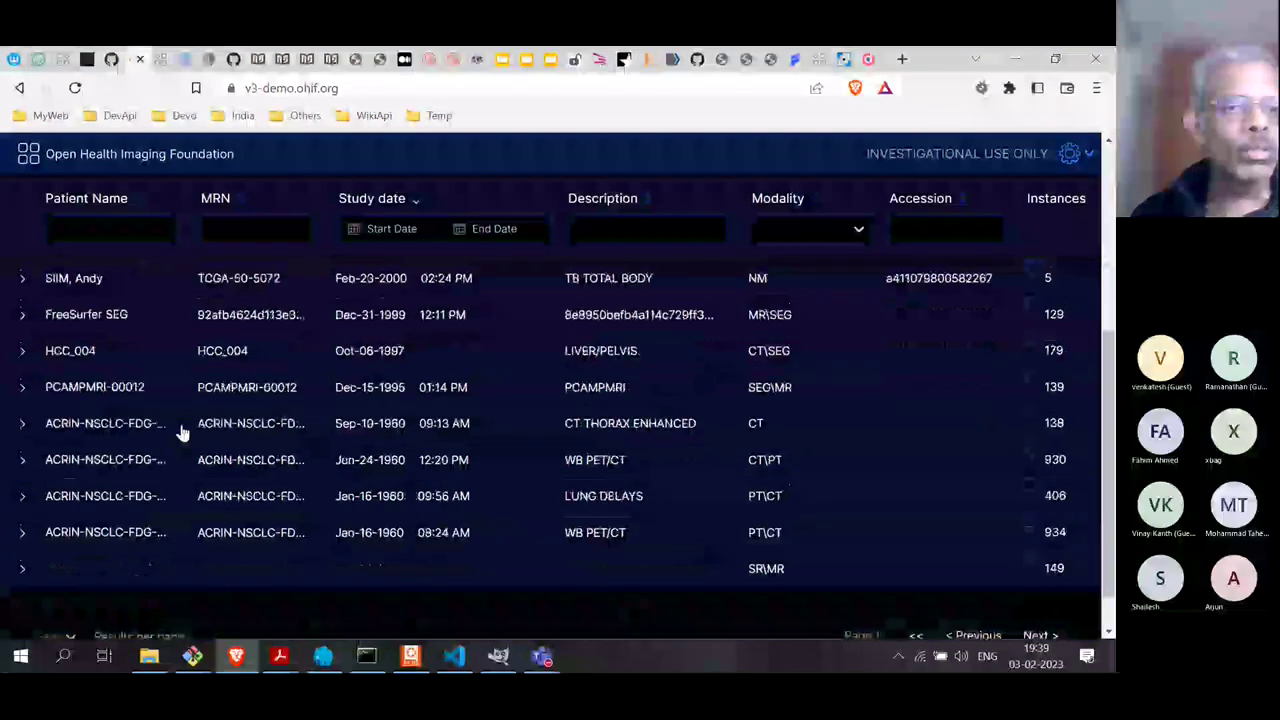
scroll(183, 432, up, 3)
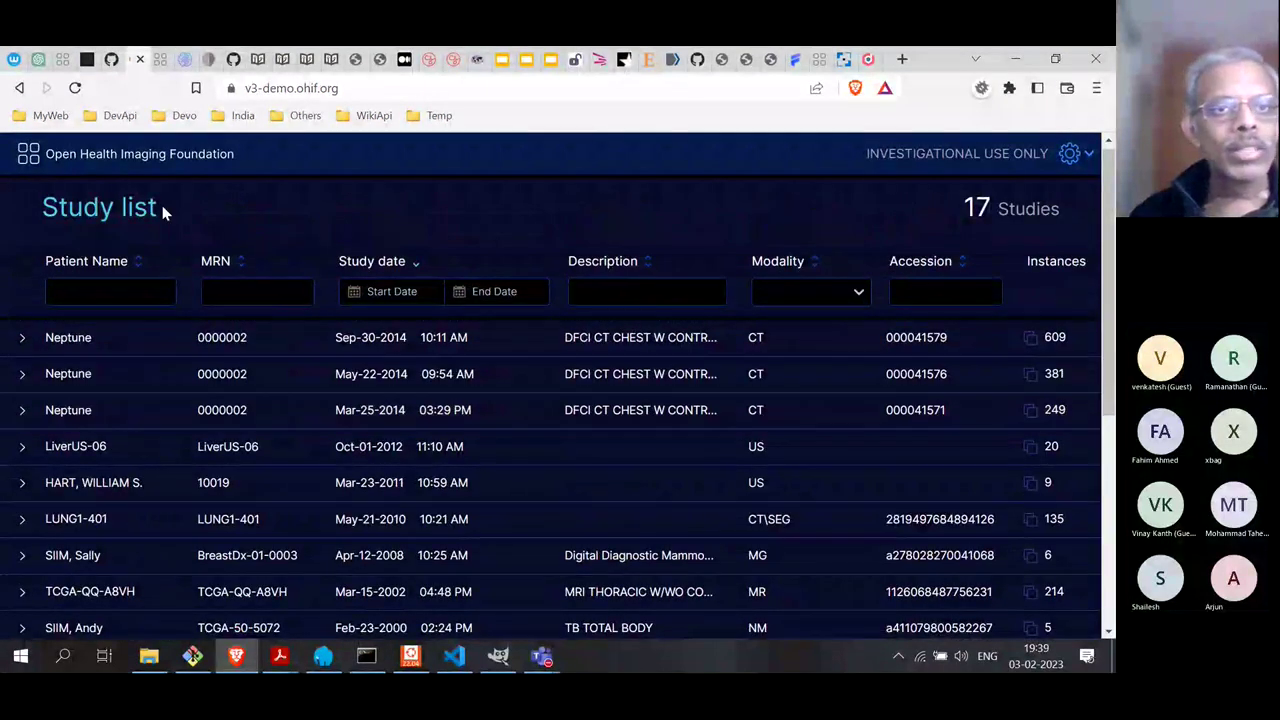
scroll(460, 535, down, 3)
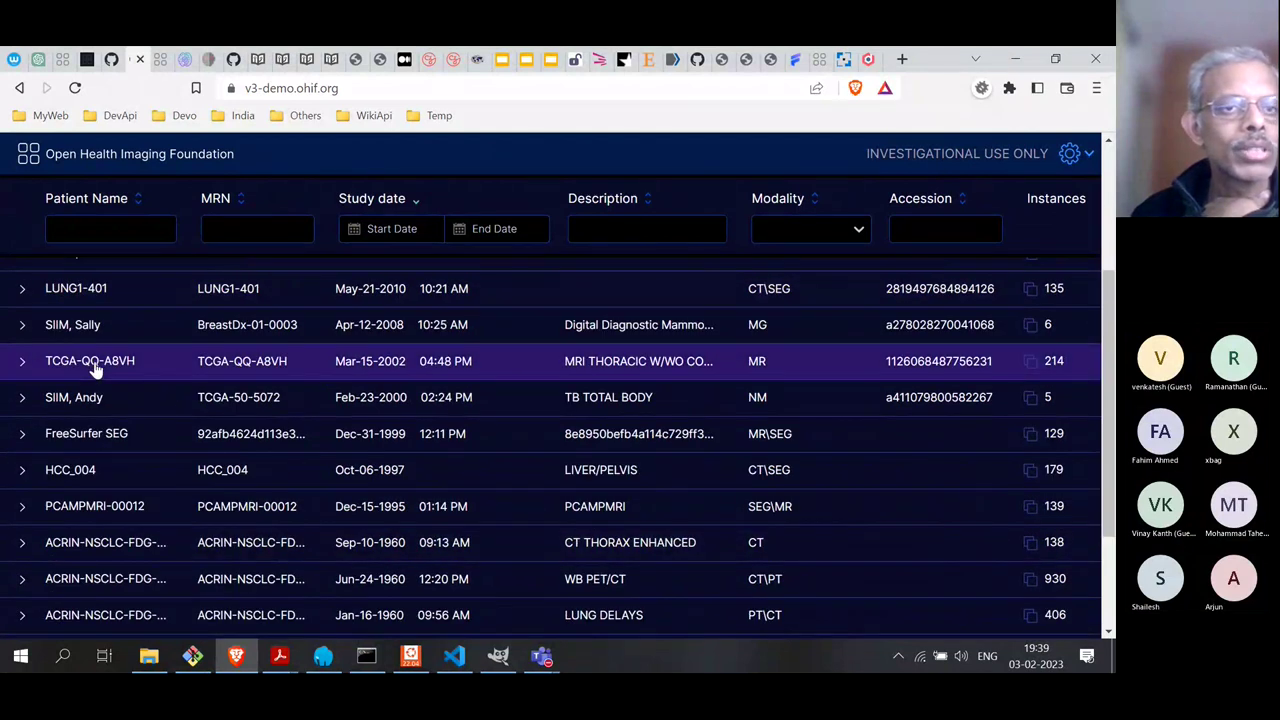
scroll(94, 362, up, 5)
click(89, 383)
click(104, 438)
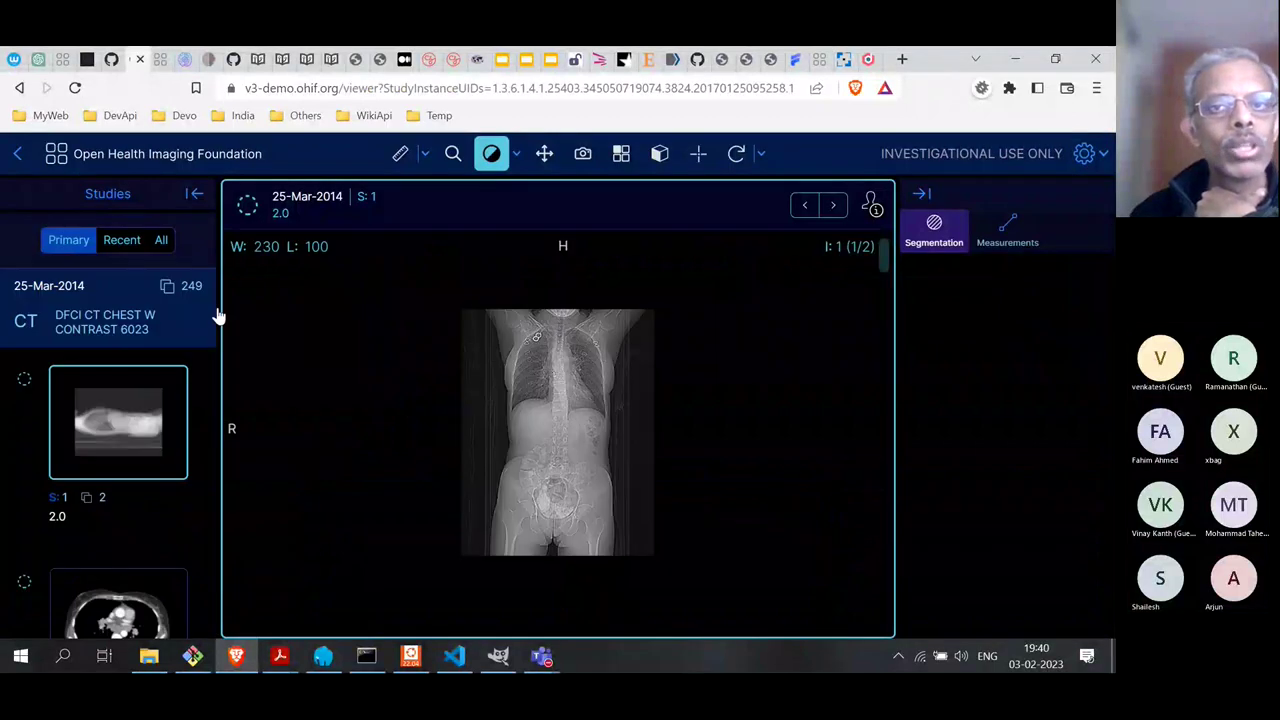
Examine the thumbnails, numbers and image counts of the series in the opened chest CT study
scroll(380, 457, down, 1)
scroll(380, 460, up, 1)
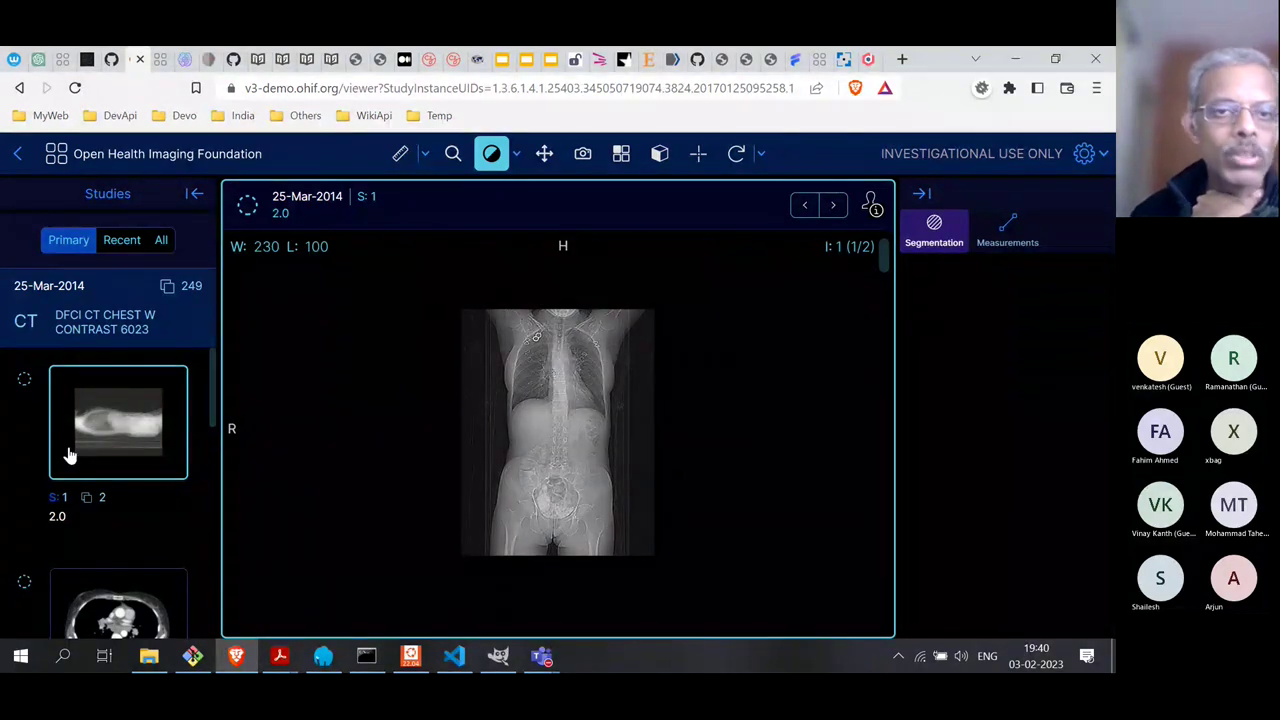
scroll(96, 438, down, 5)
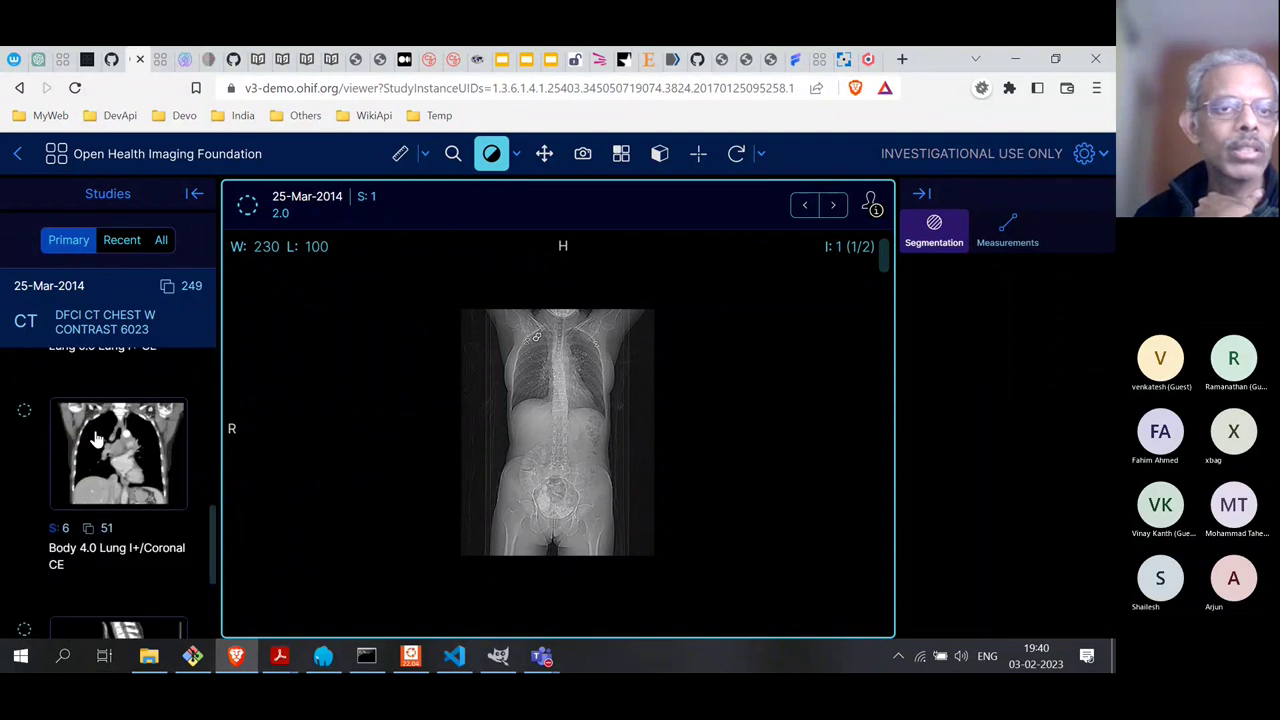
scroll(96, 438, up, 5)
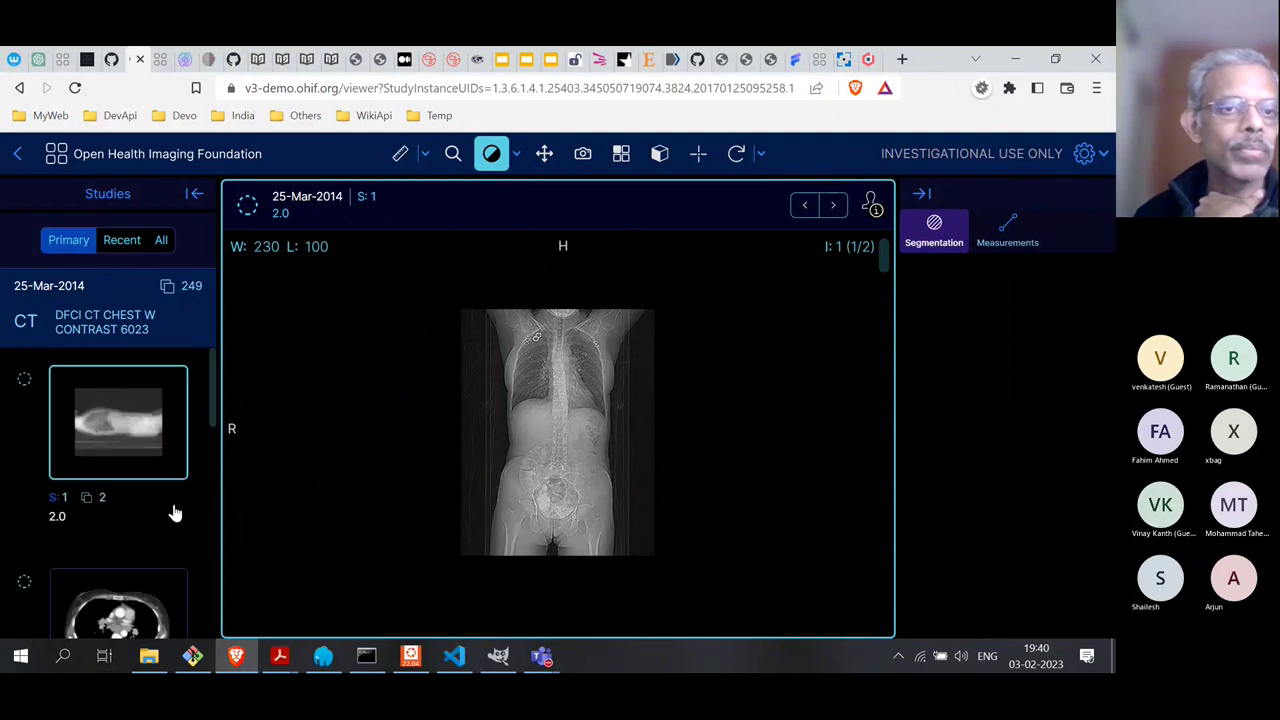
scroll(166, 543, down, 2)
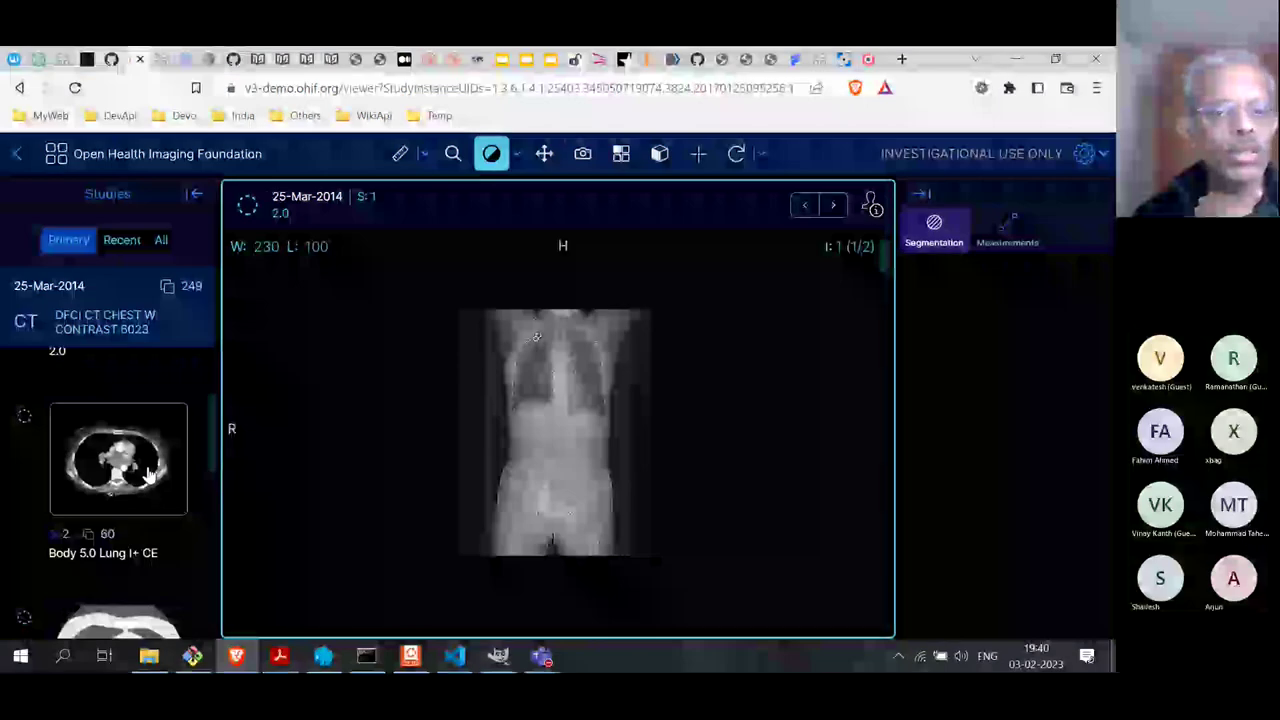
scroll(106, 490, up, 2)
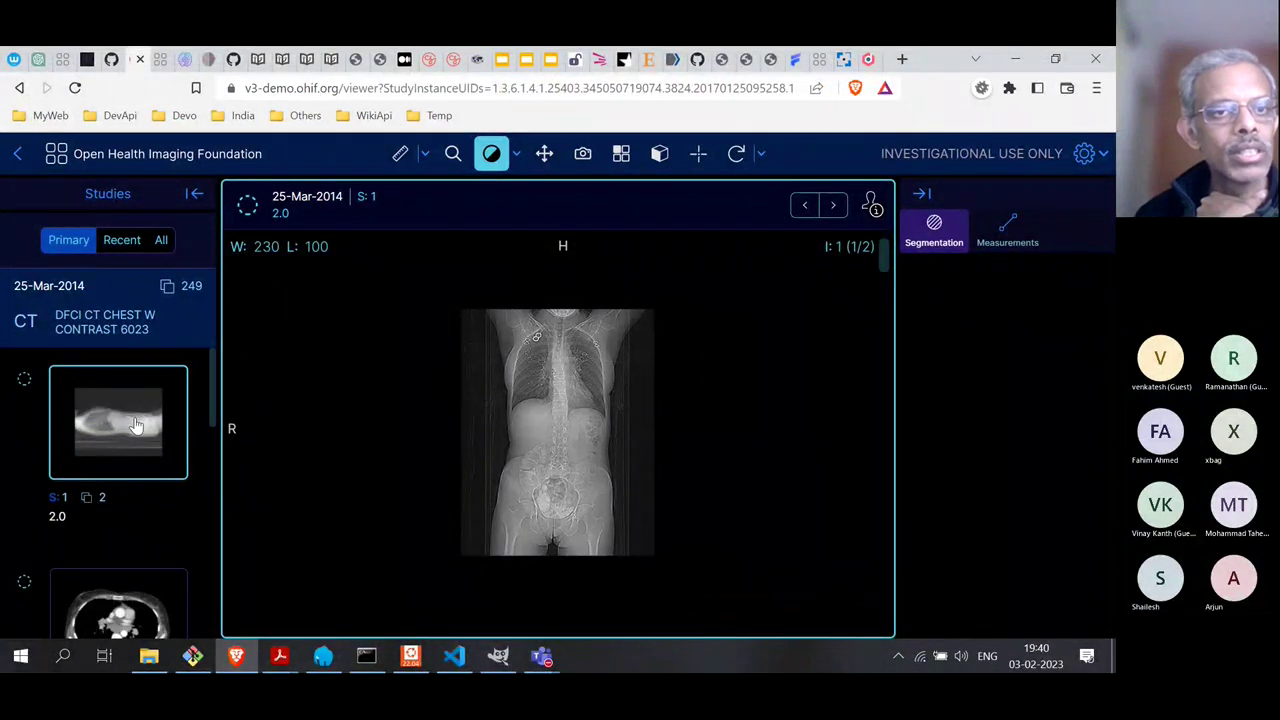
scroll(152, 432, down, 5)
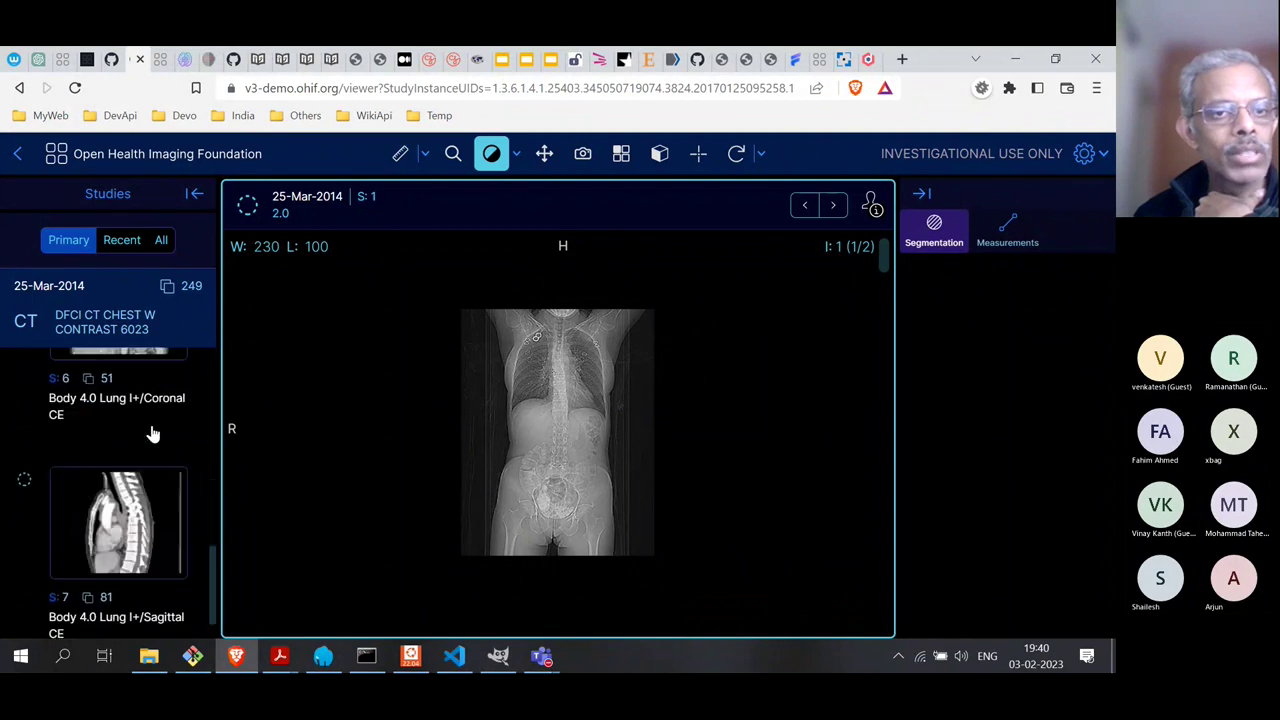
scroll(152, 432, up, 5)
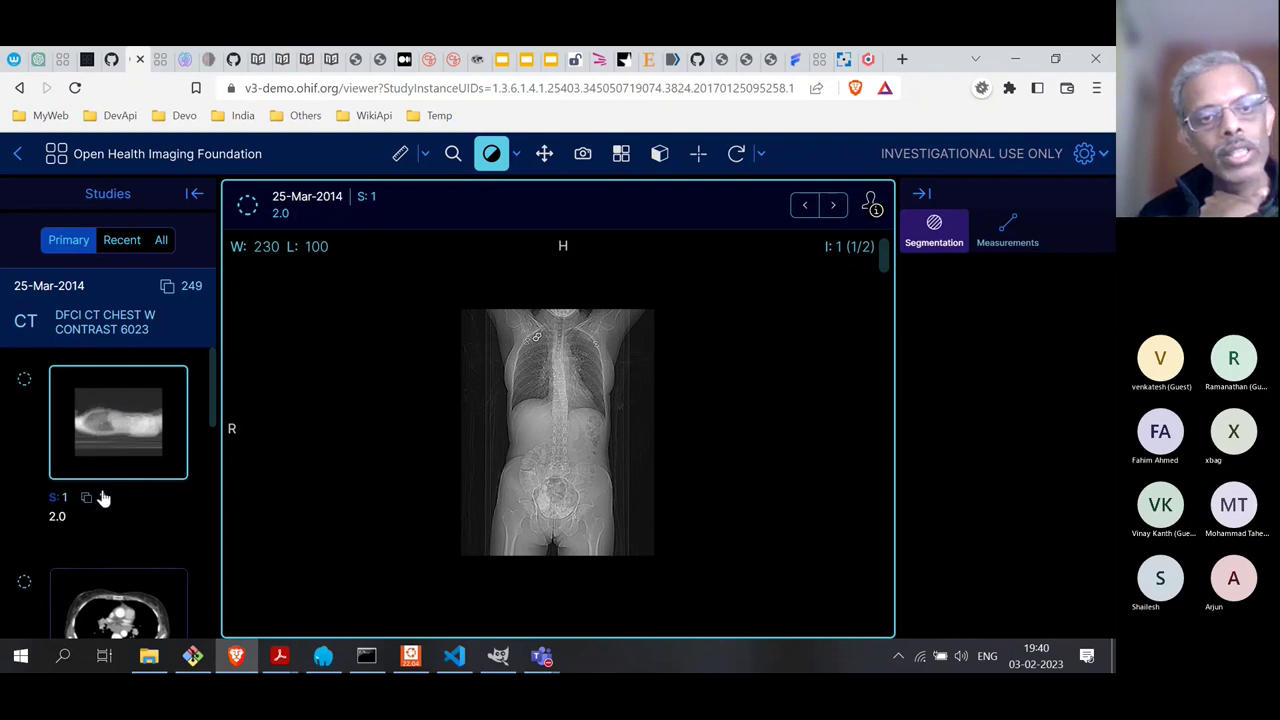
scroll(105, 502, down, 1)
scroll(107, 500, down, 1)
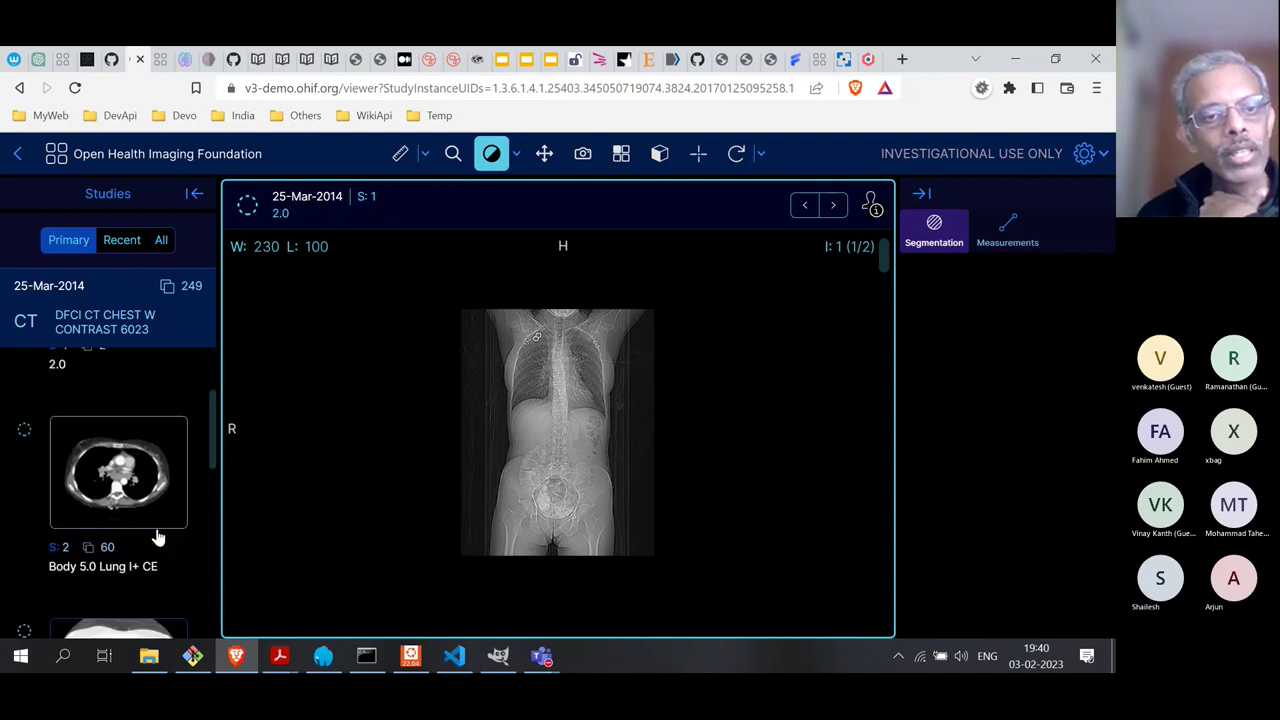
scroll(115, 545, down, 2)
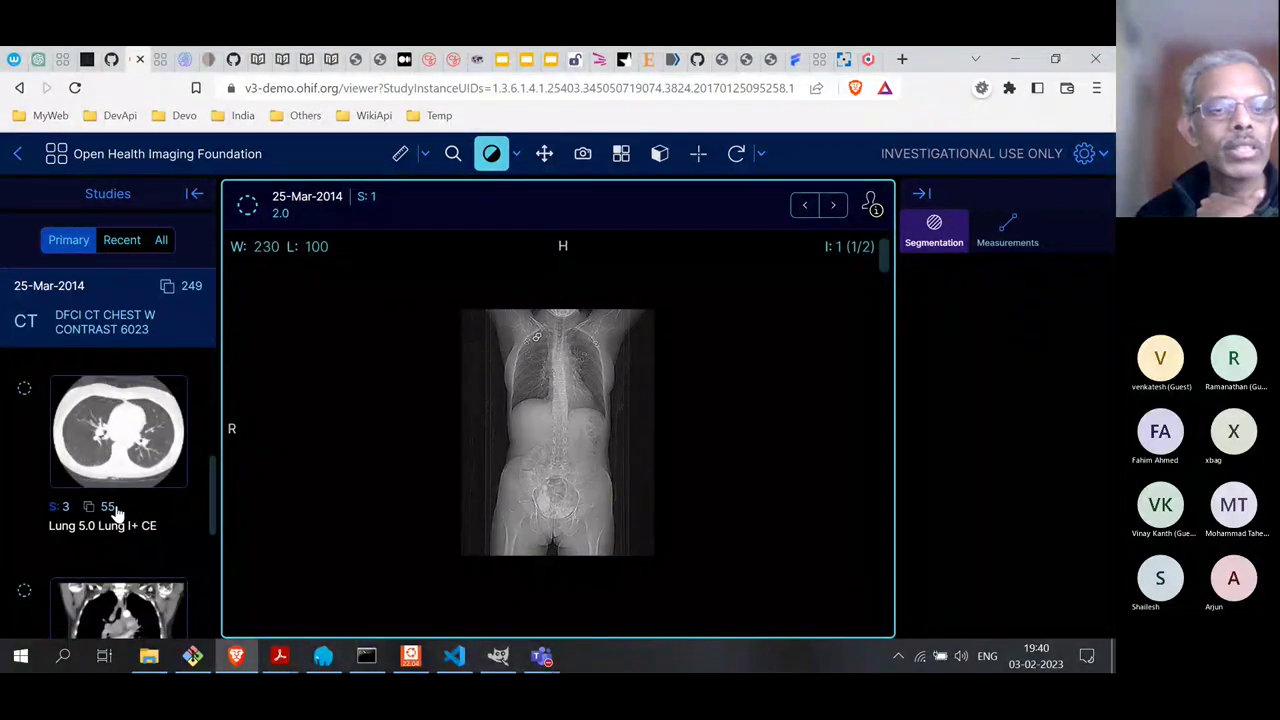
scroll(117, 512, down, 4)
scroll(117, 514, up, 4)
scroll(117, 513, up, 2)
scroll(114, 514, down, 2)
Load series 2, Body 5.0 Lung I+ CE, into the viewport
scroll(183, 505, up, 1)
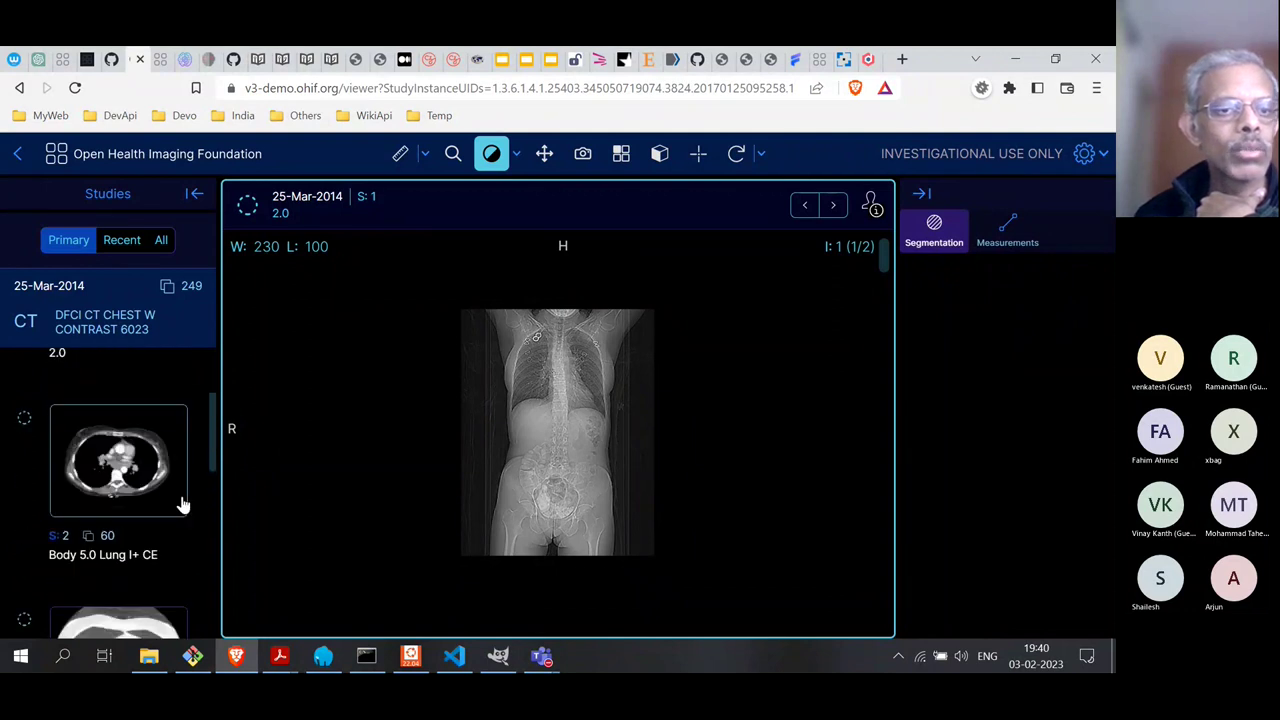
double_click(122, 493)
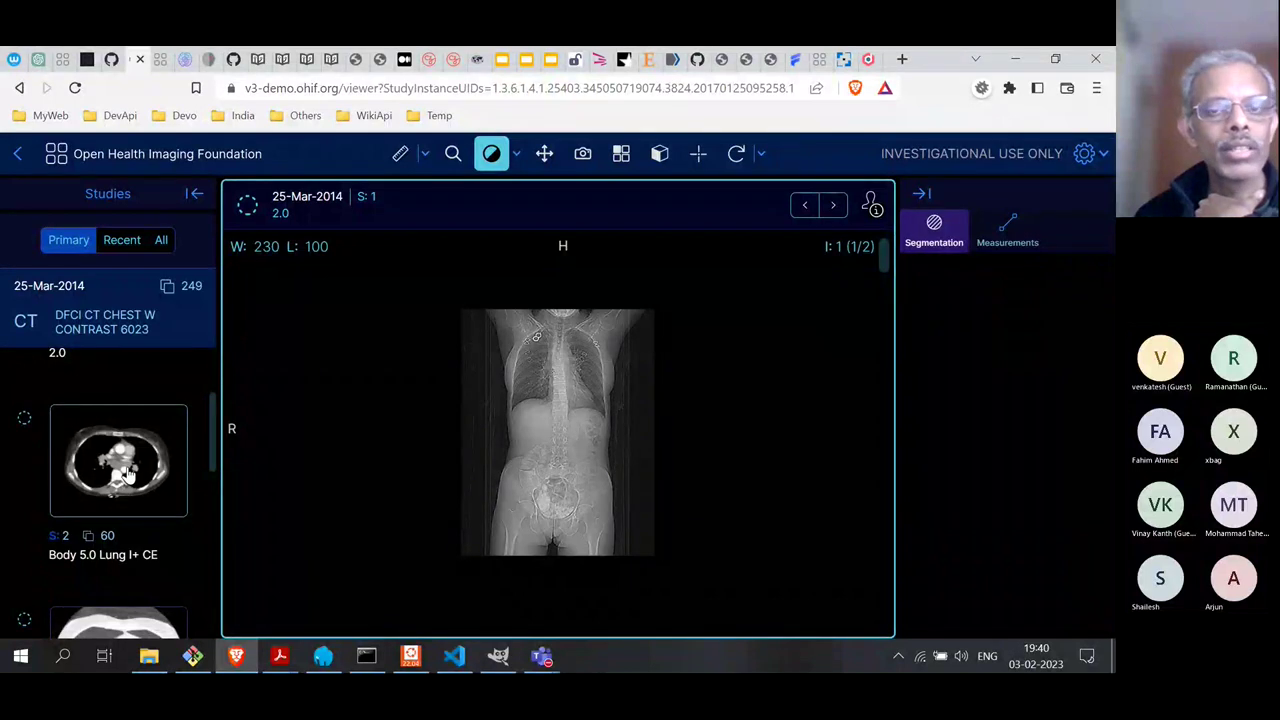
double_click(127, 478)
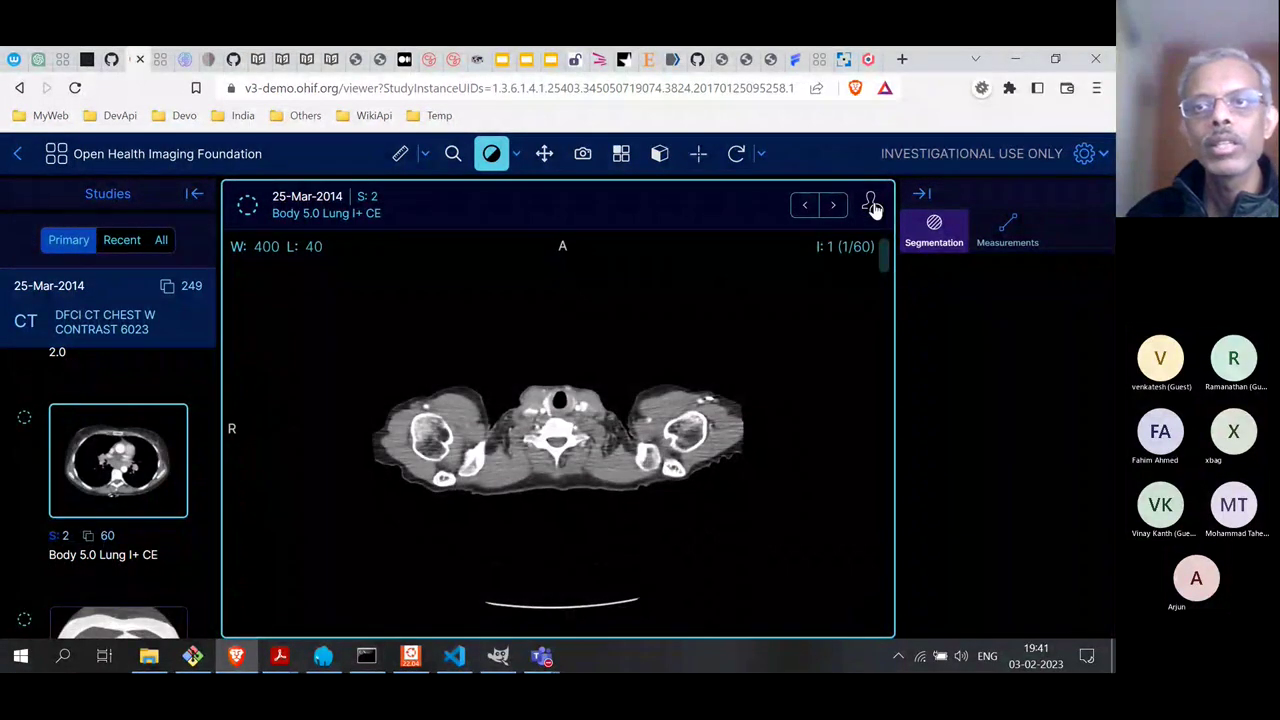
Scroll back and forth through the slices of series 2, Body 5.0 Lung I+ CE, from the shoulders down to the abdomen
mouse_move(873, 206)
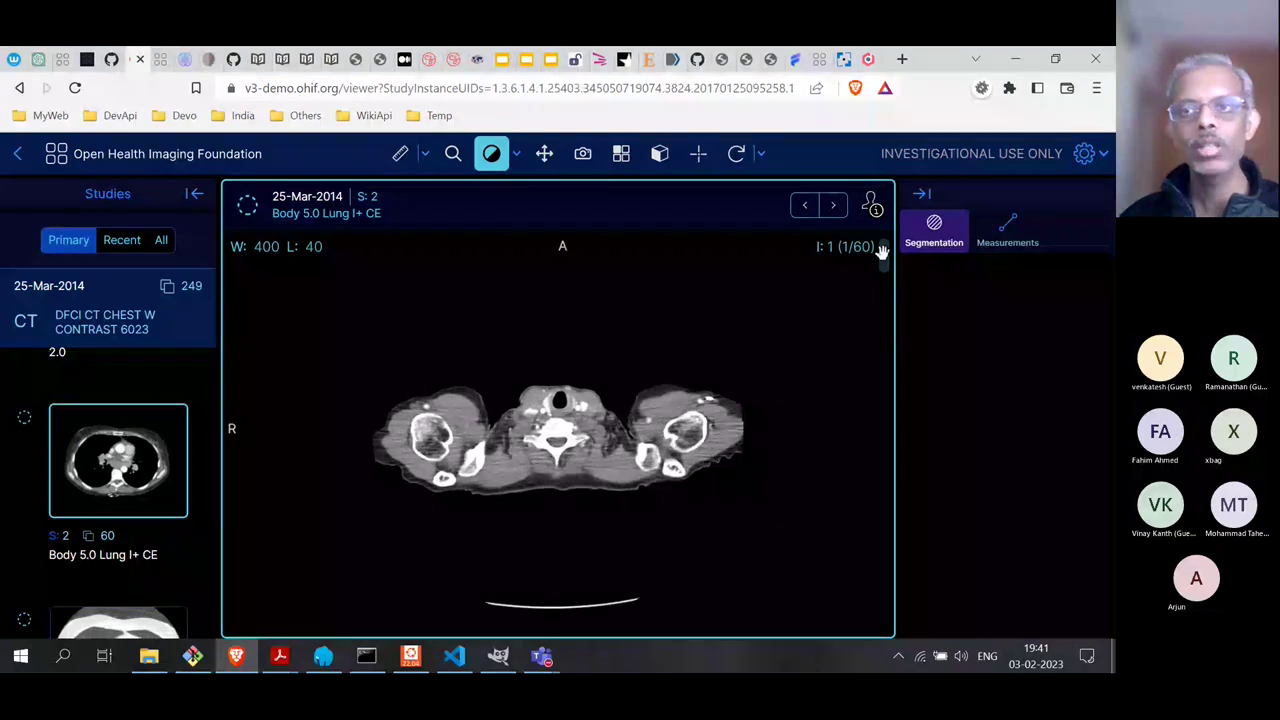
scroll(783, 370, down, 20)
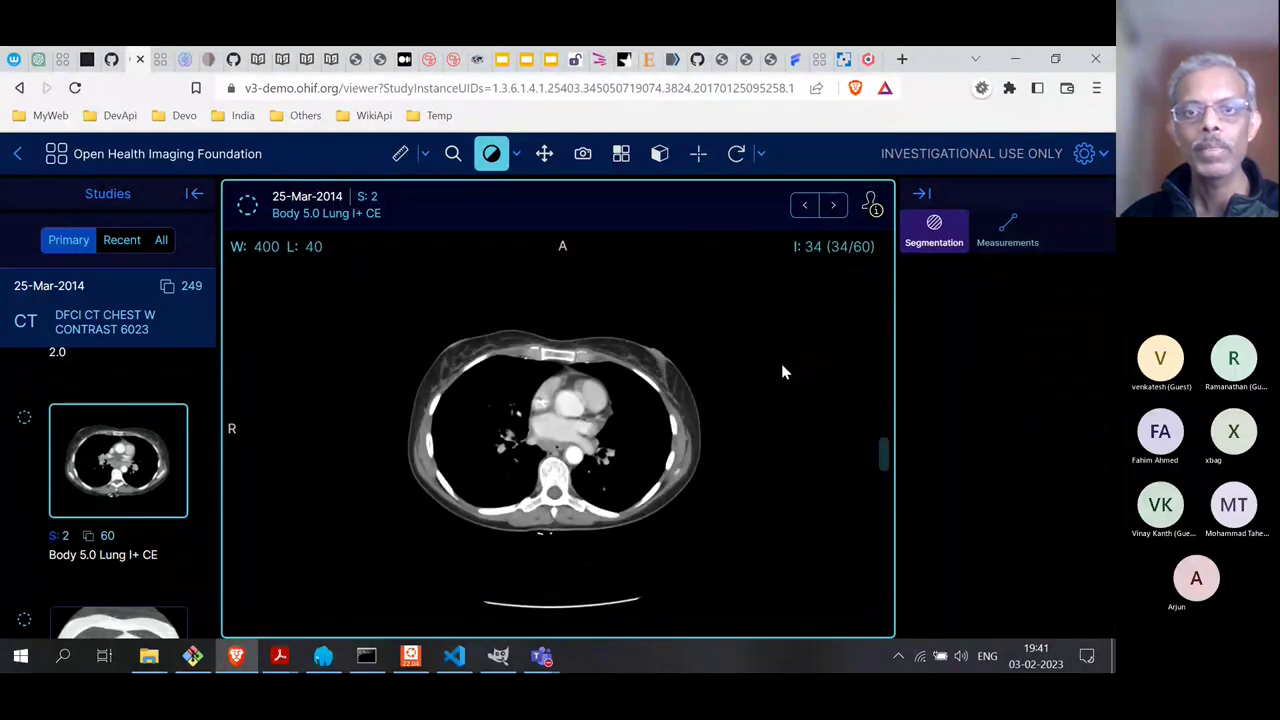
scroll(783, 372, up, 20)
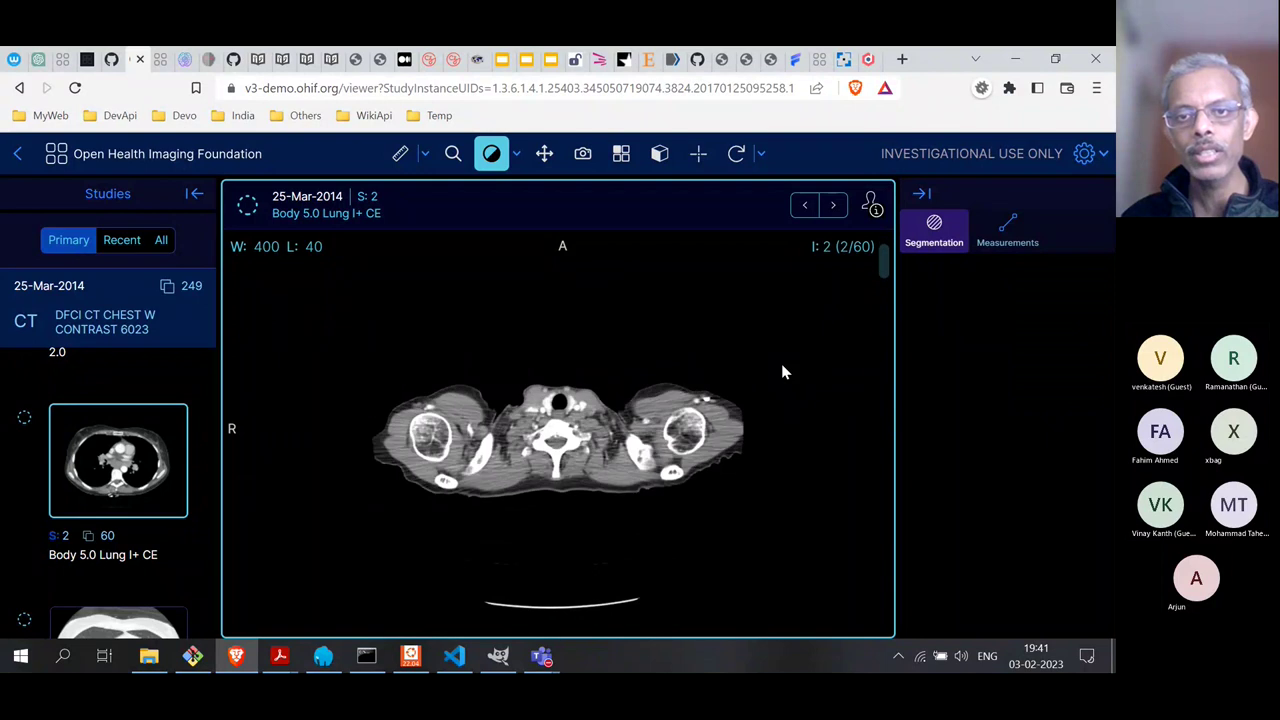
scroll(783, 372, down, 20)
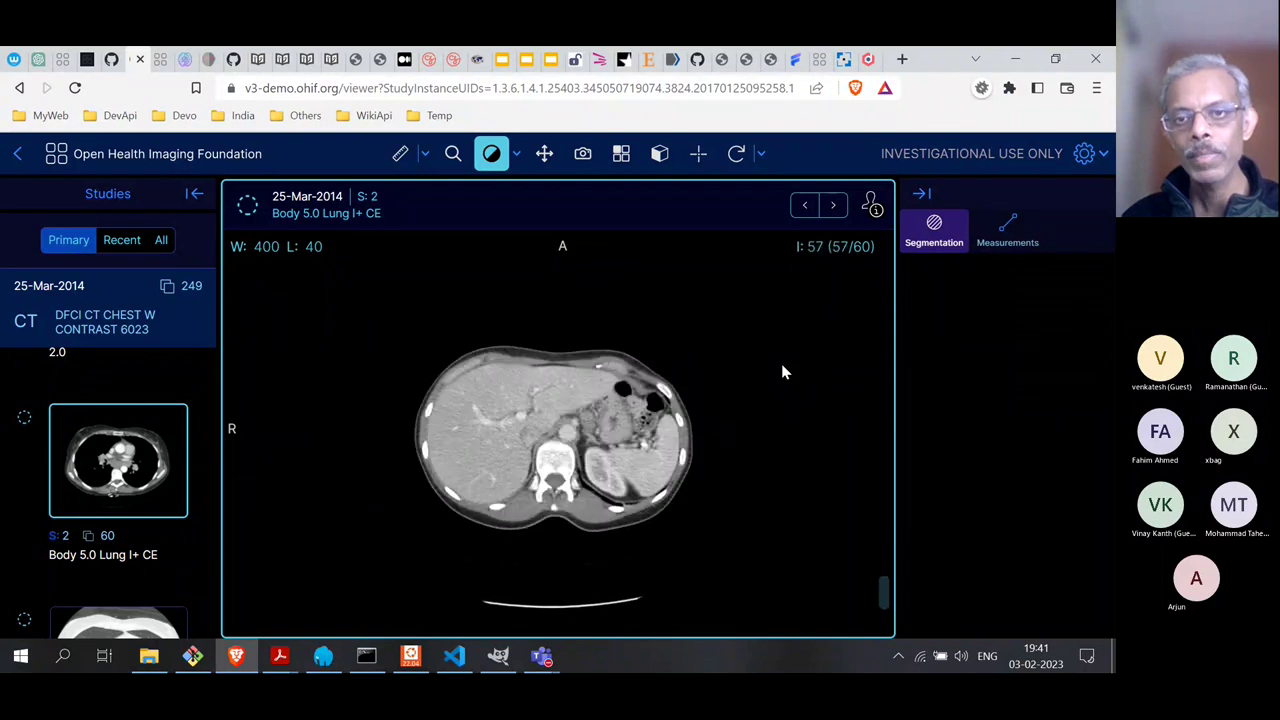
scroll(783, 372, up, 20)
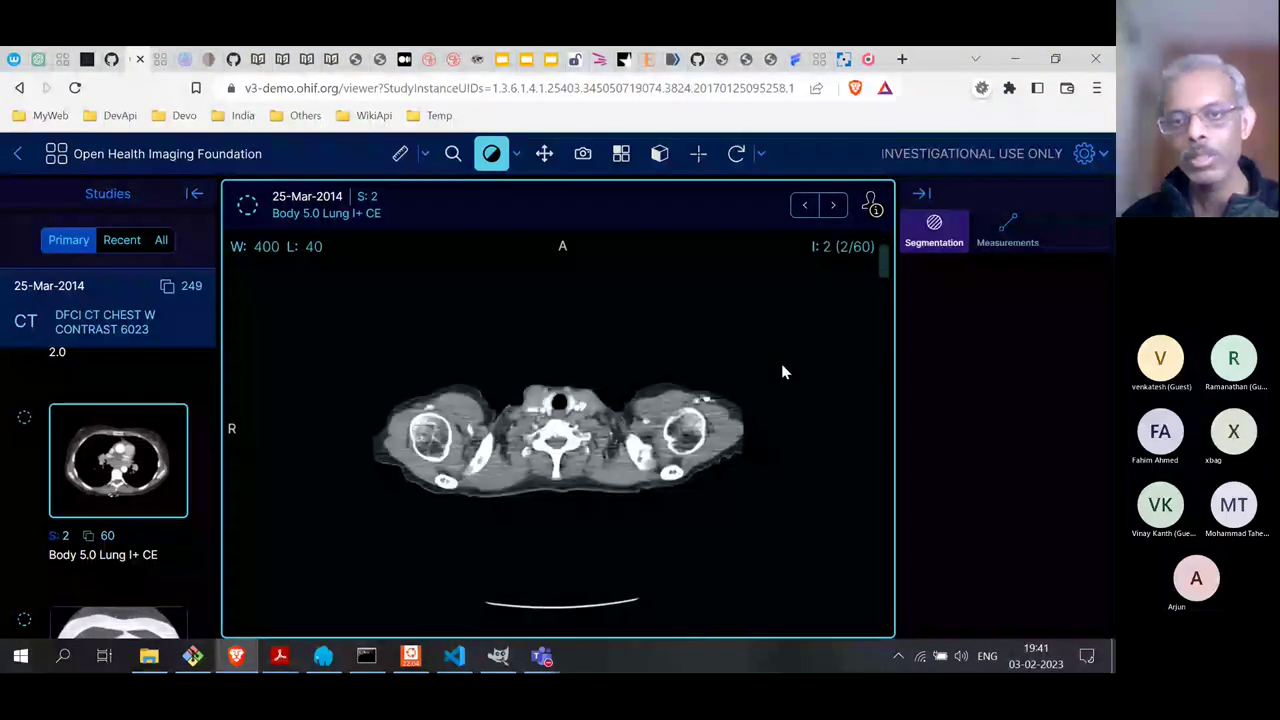
scroll(783, 372, down, 20)
scroll(783, 372, up, 14)
scroll(783, 372, up, 20)
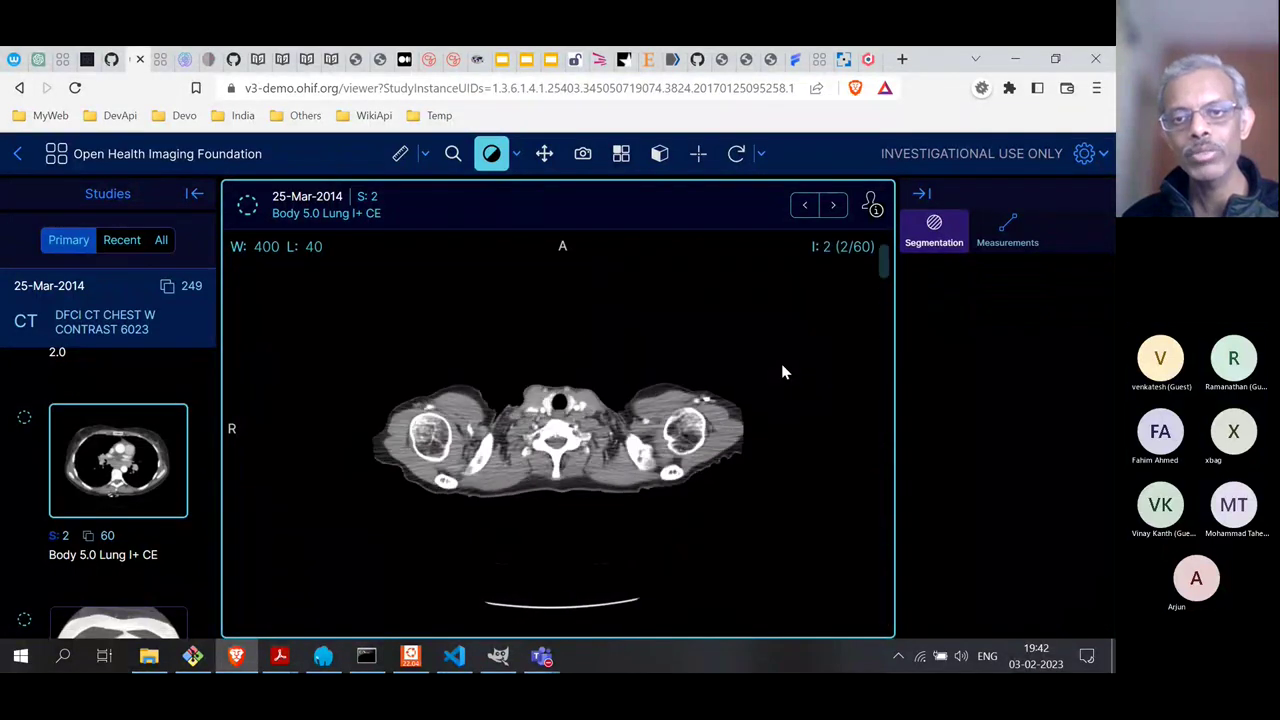
scroll(783, 372, down, 20)
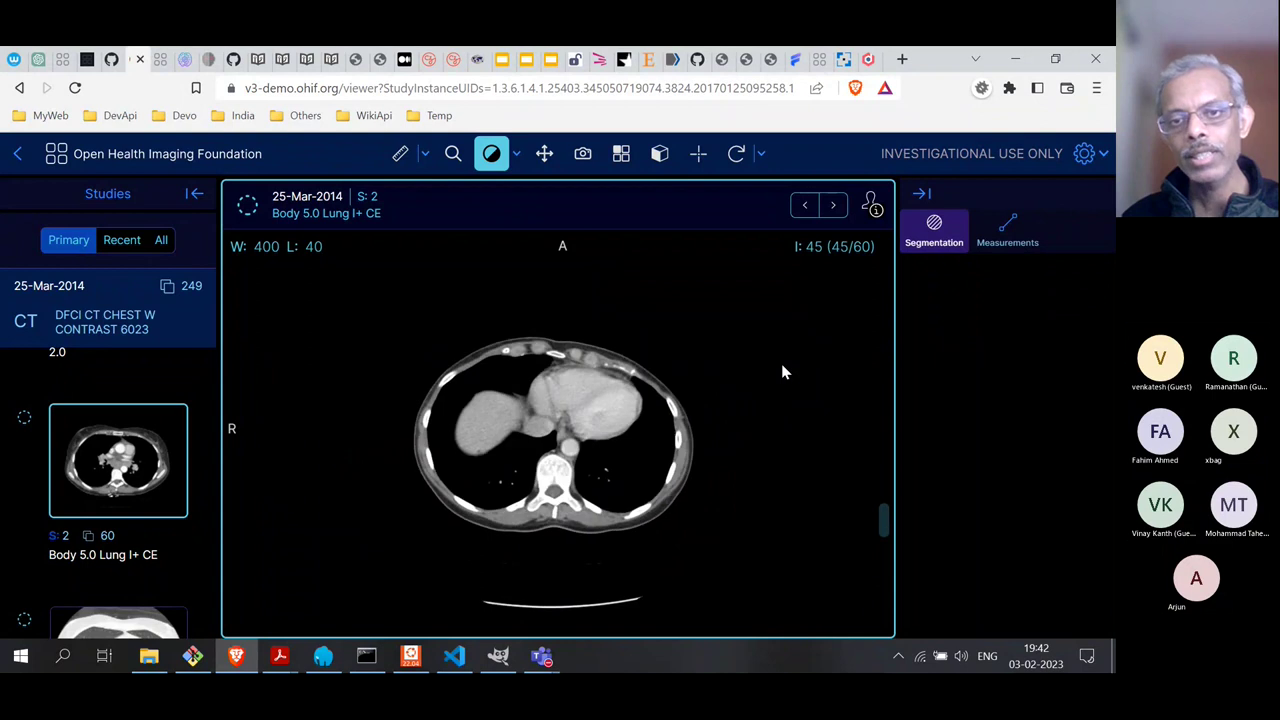
scroll(783, 372, down, 6)
scroll(783, 372, up, 20)
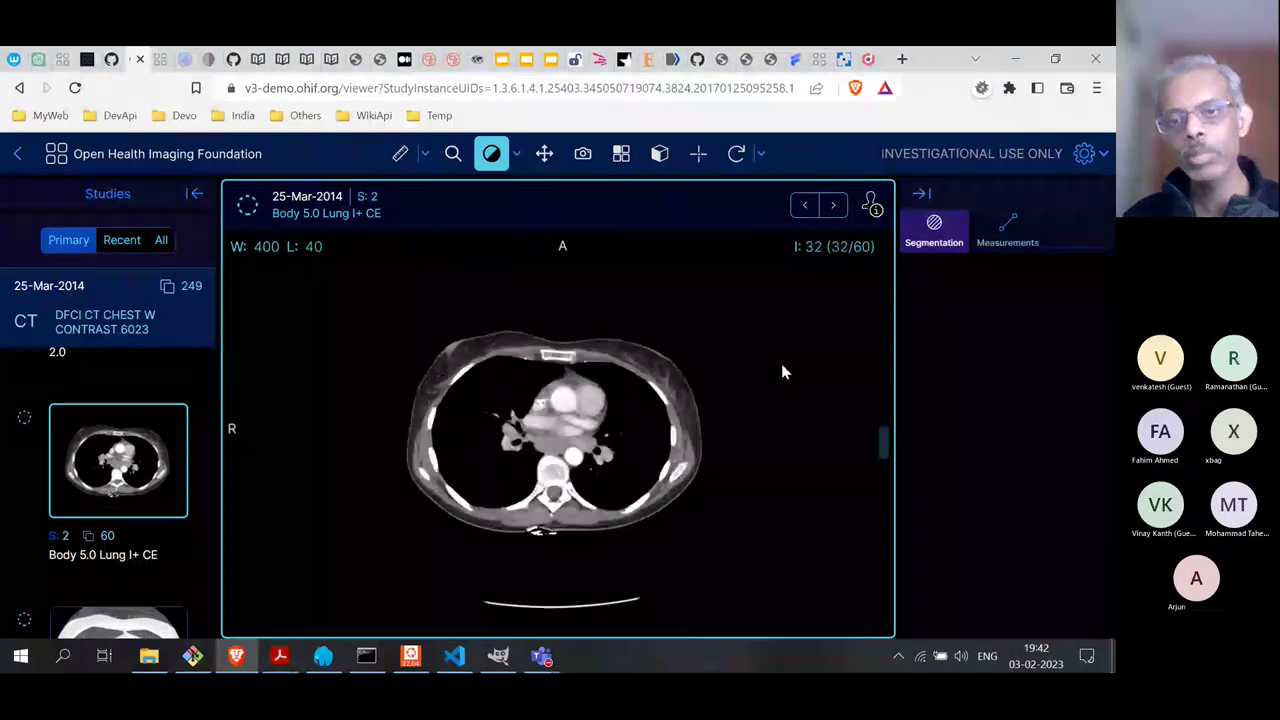
scroll(783, 372, up, 15)
scroll(783, 372, down, 18)
scroll(783, 372, up, 18)
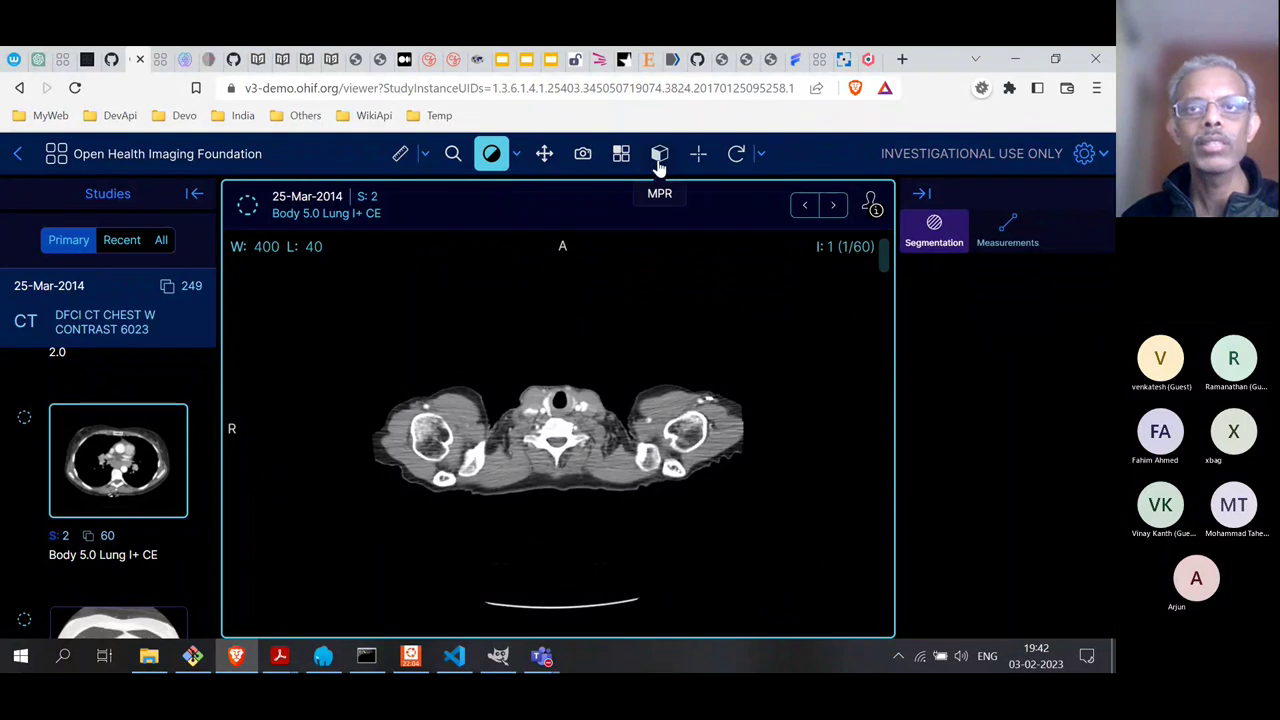
Play series 2 as a cine loop at 24 fps, then close the cine controls
click(761, 158)
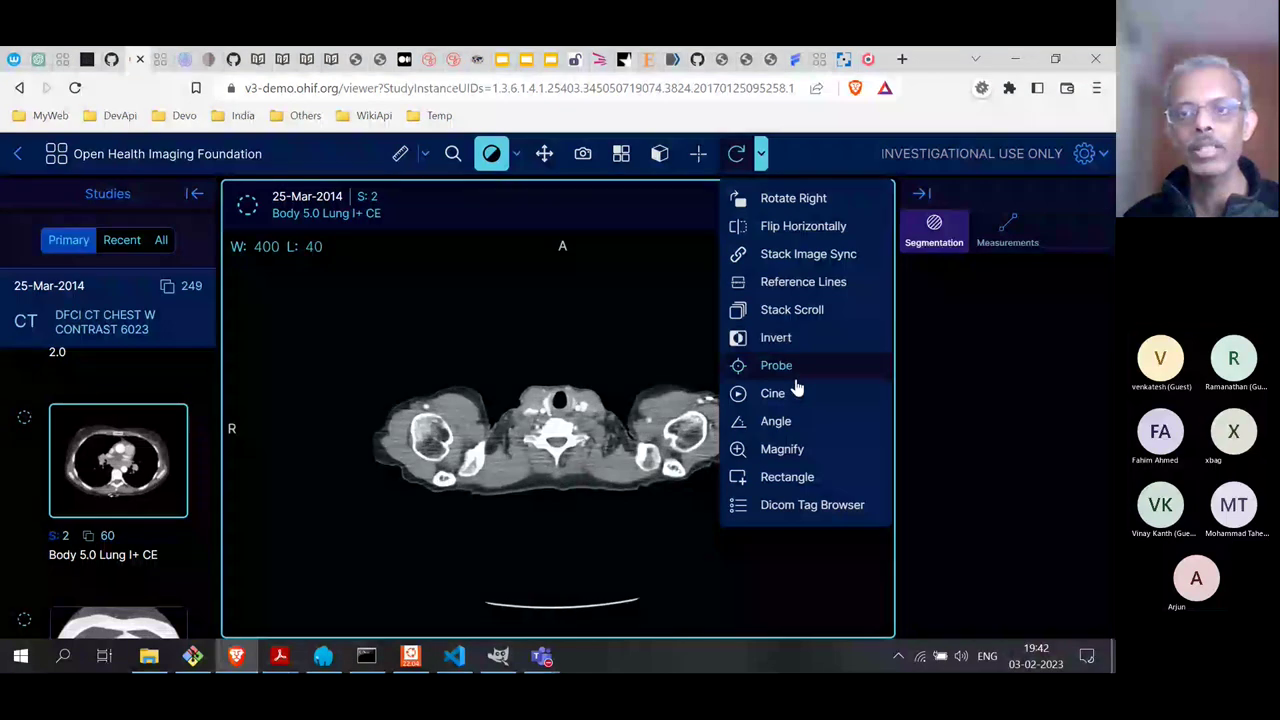
click(770, 395)
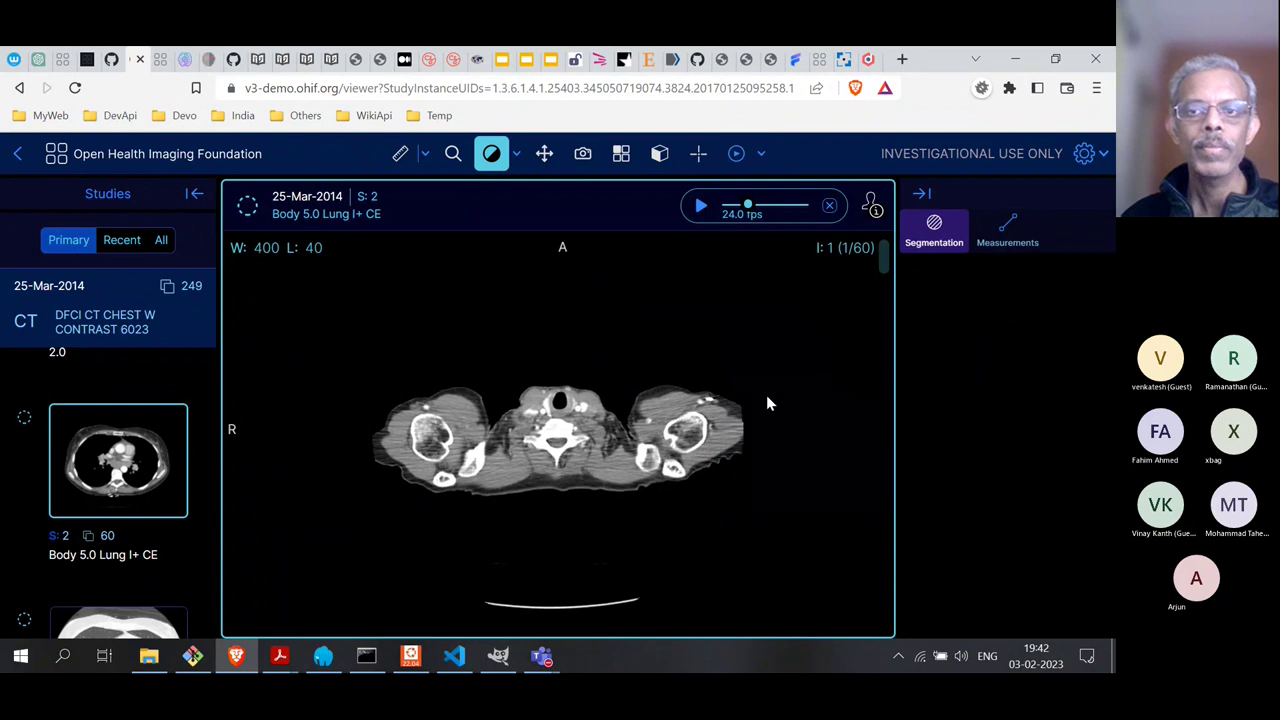
click(702, 210)
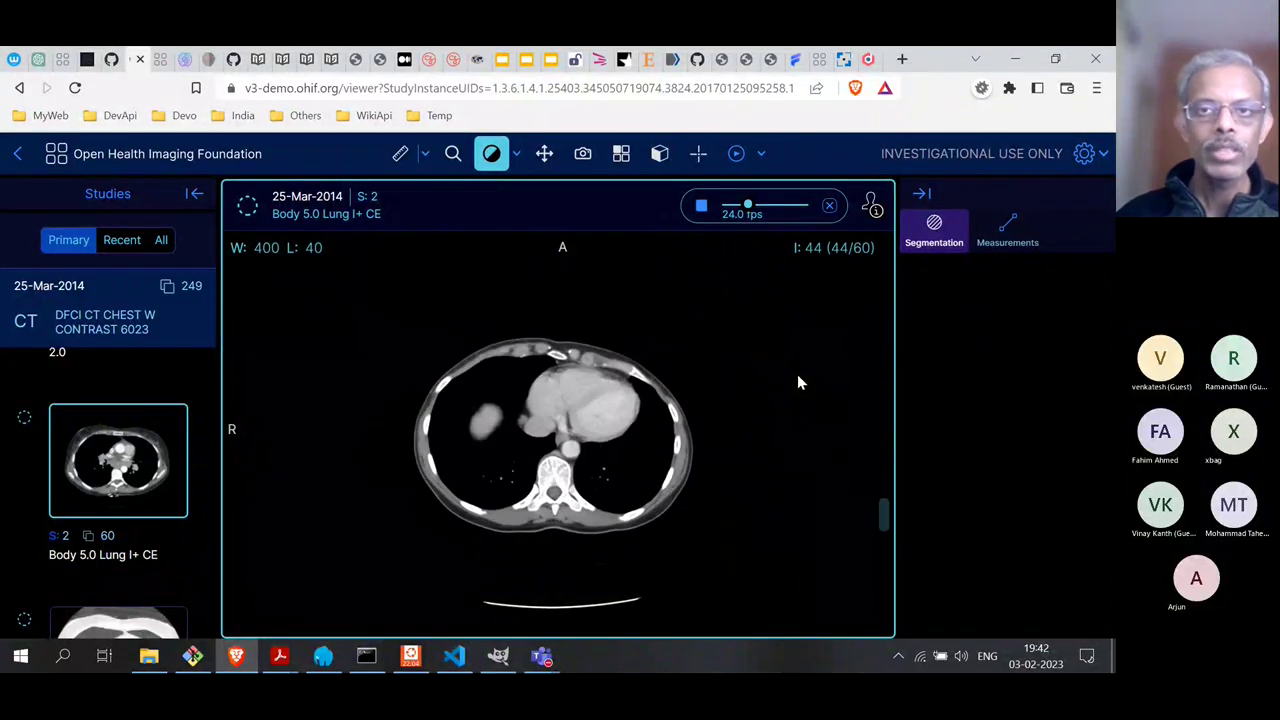
click(829, 205)
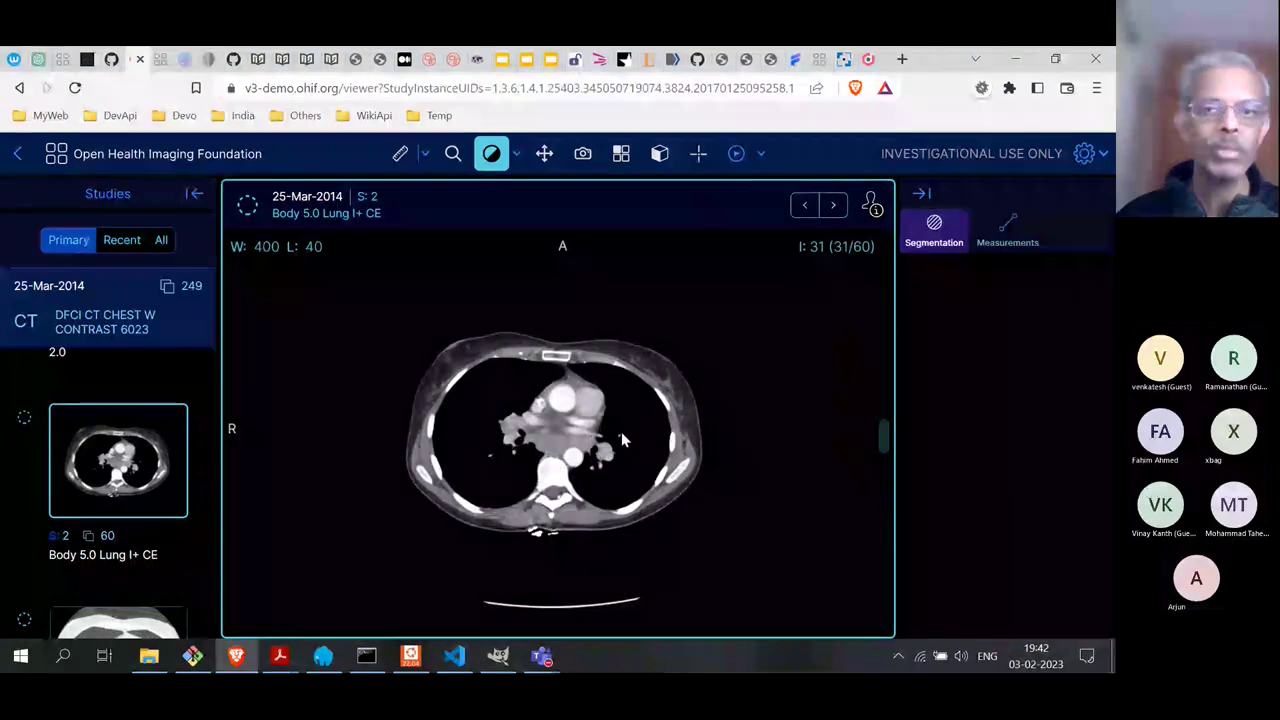
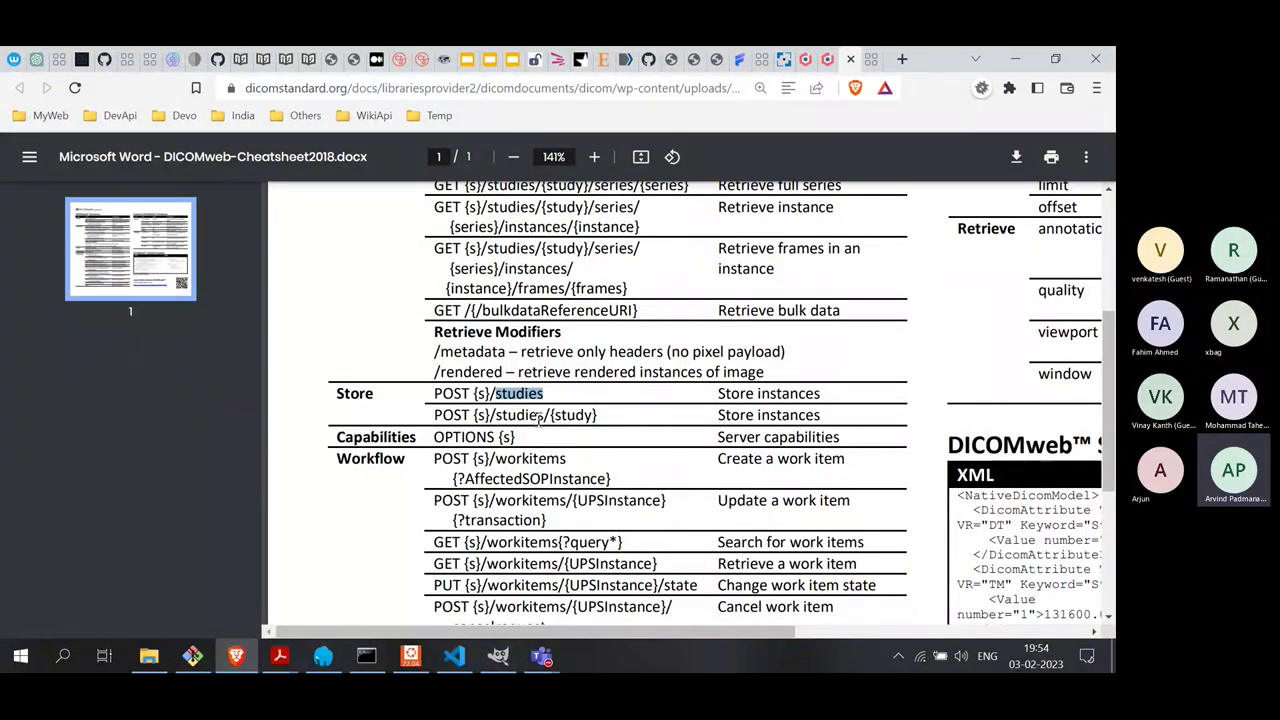
Review the Store, Workflow and Query paths in the DICOMweb cheatsheet and switch back to the OHIF v3 demo study list
scroll(538, 420, down, 3)
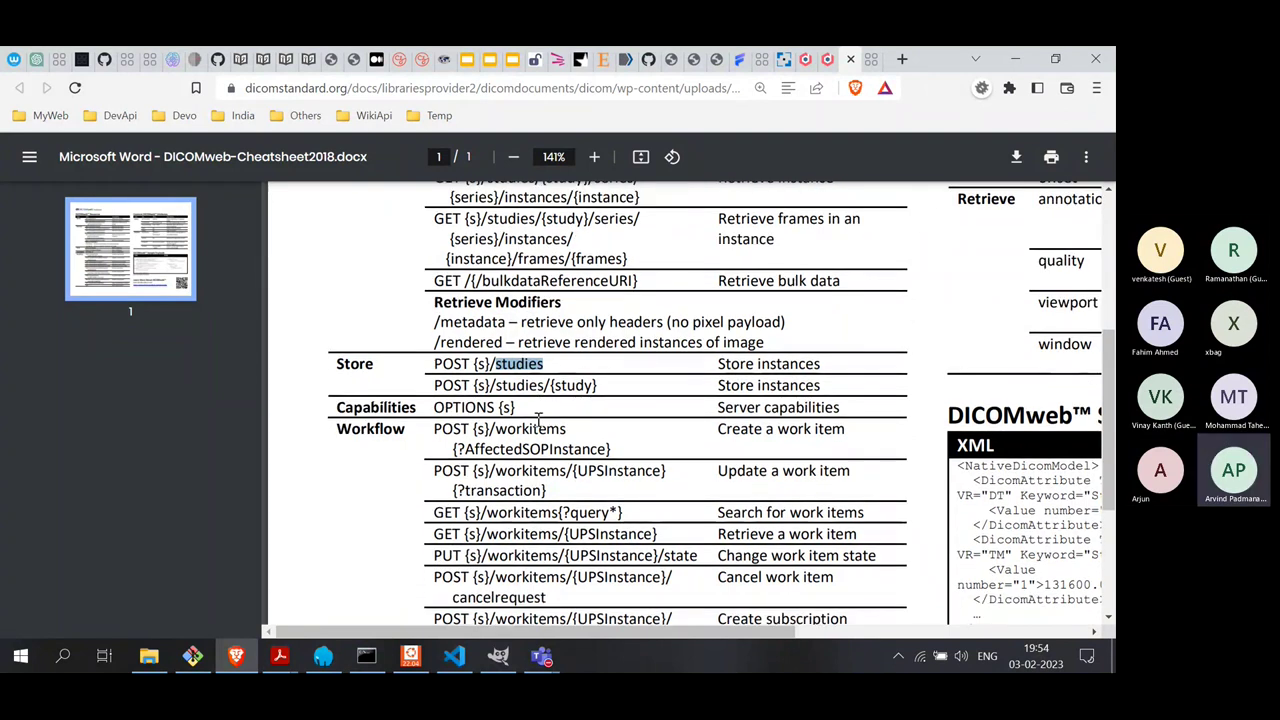
scroll(538, 420, up, 6)
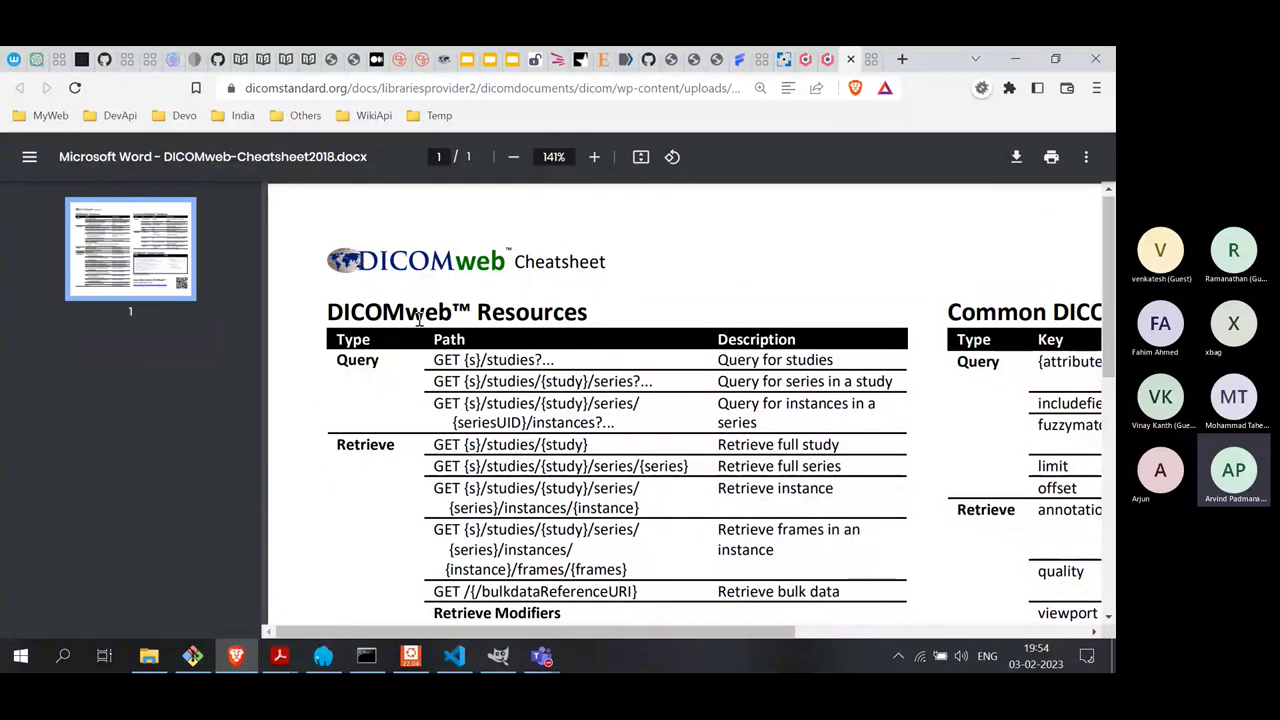
click(127, 62)
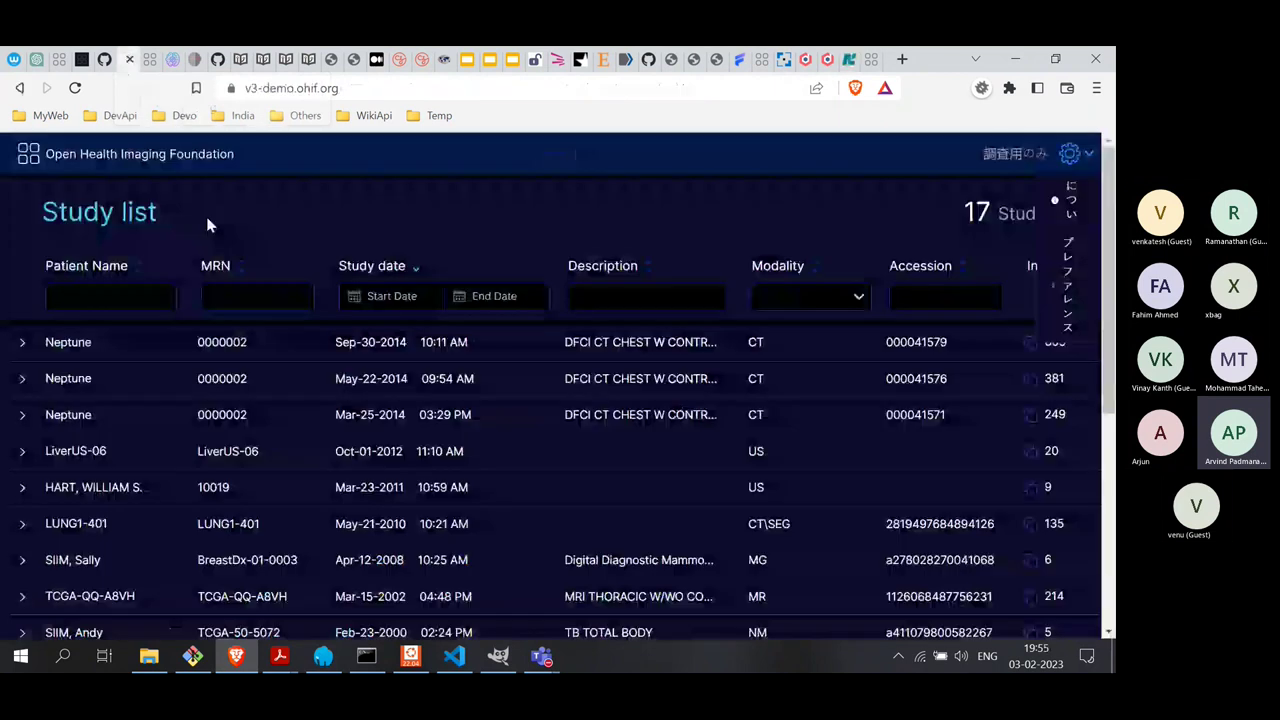
Inspect the study list page in the browser's developer tools, shrink their pane and show the network activity
right_click(300, 232)
click(400, 478)
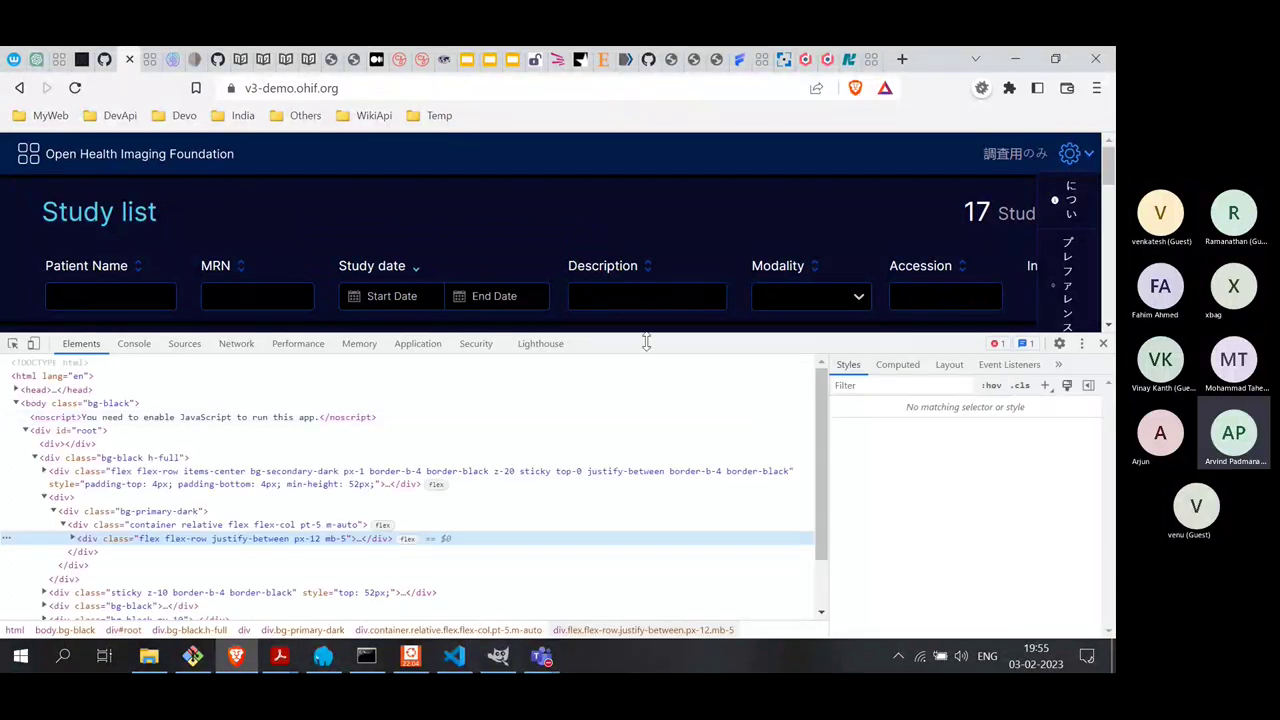
drag(646, 342, 636, 449)
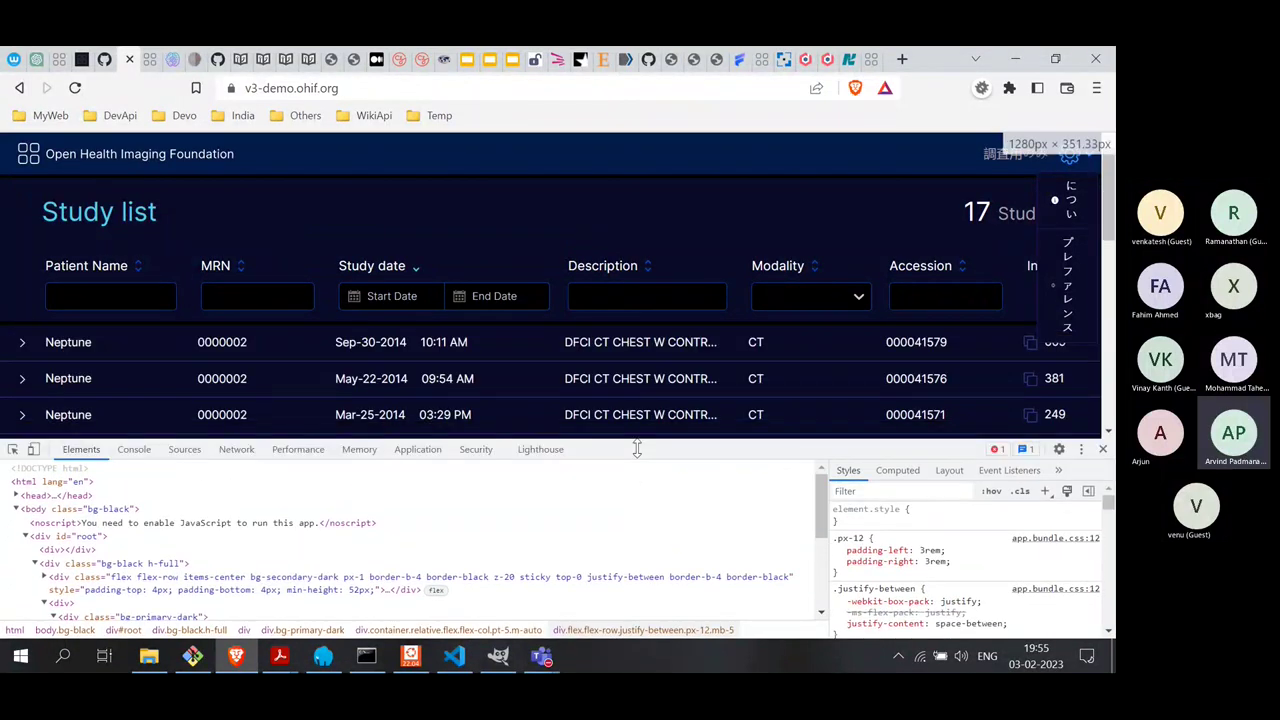
click(236, 449)
Expand the CT\SEG study dated May-21-2010 and open the headers of the series request it sends
scroll(123, 360, down, 3)
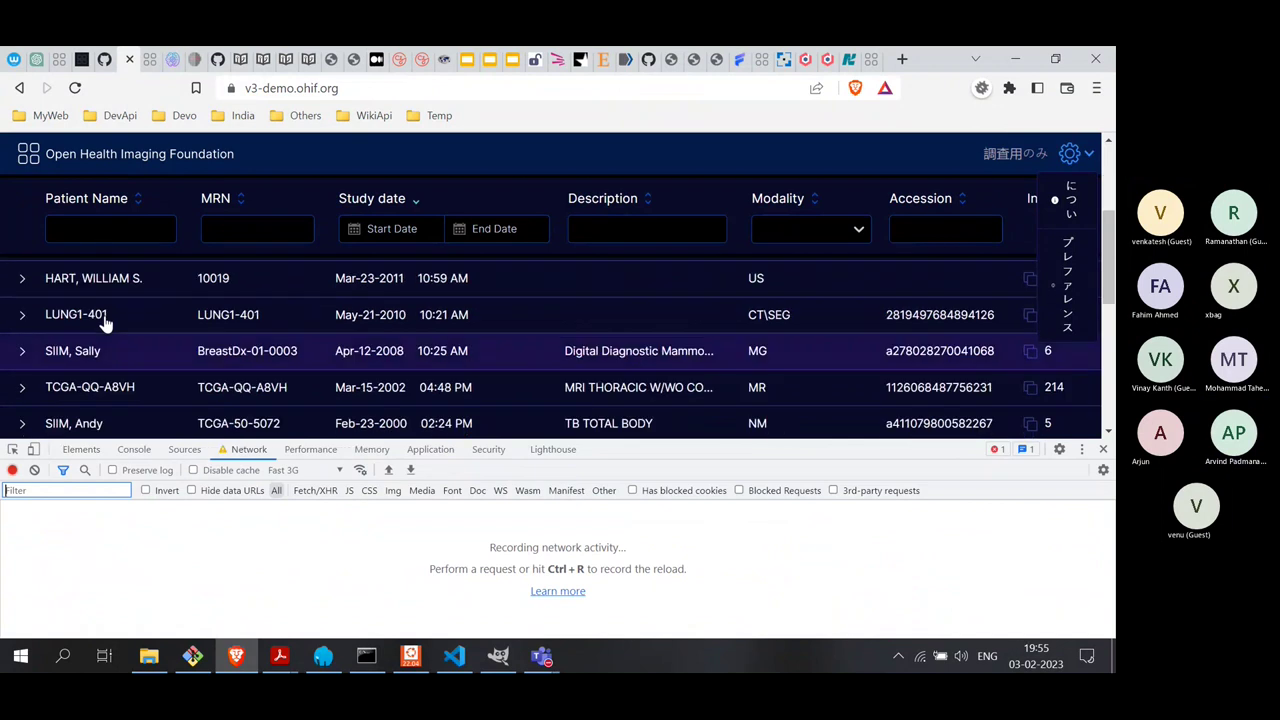
click(90, 322)
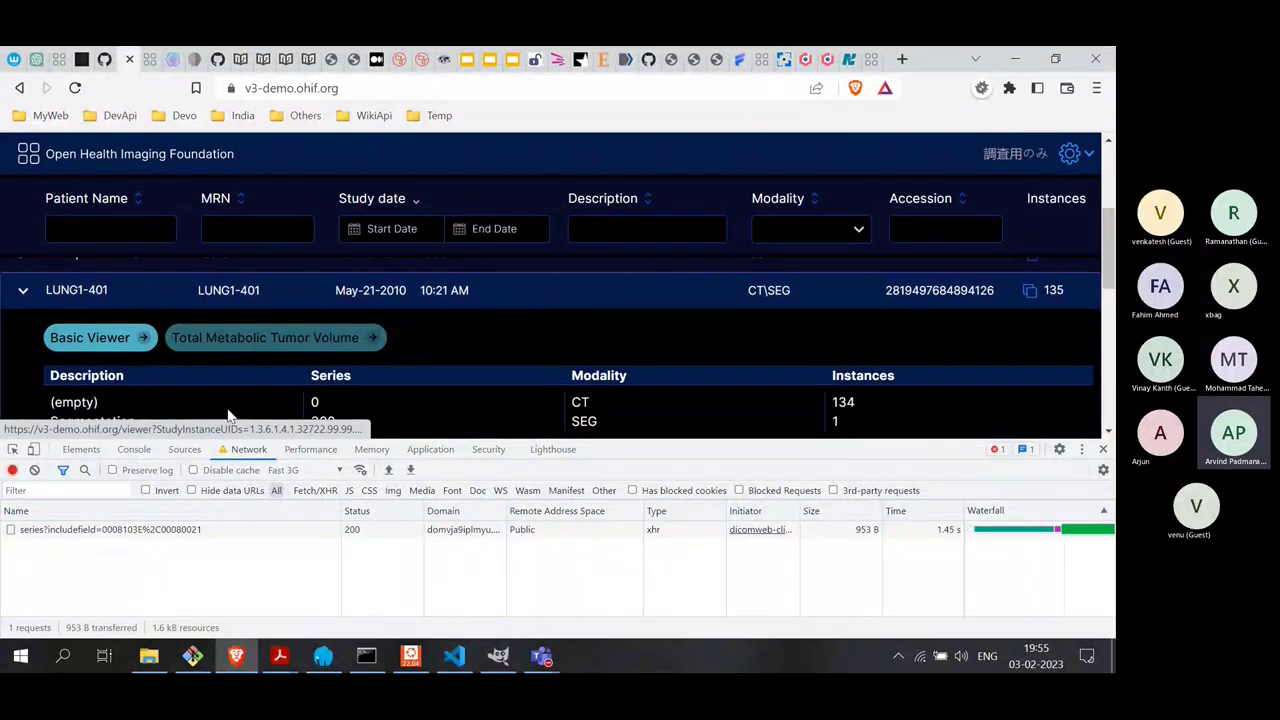
click(88, 533)
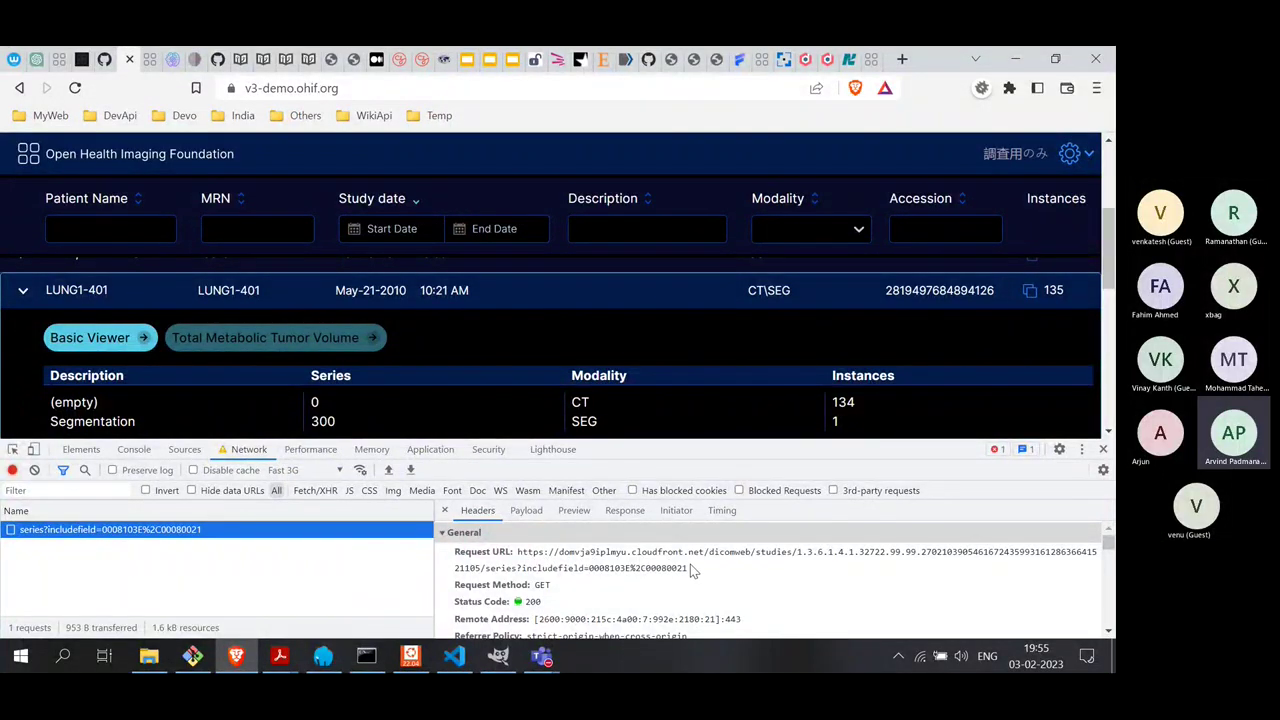
Enlarge the developer tools' text and pane to make the series request's URL and method easier to read
click(742, 586)
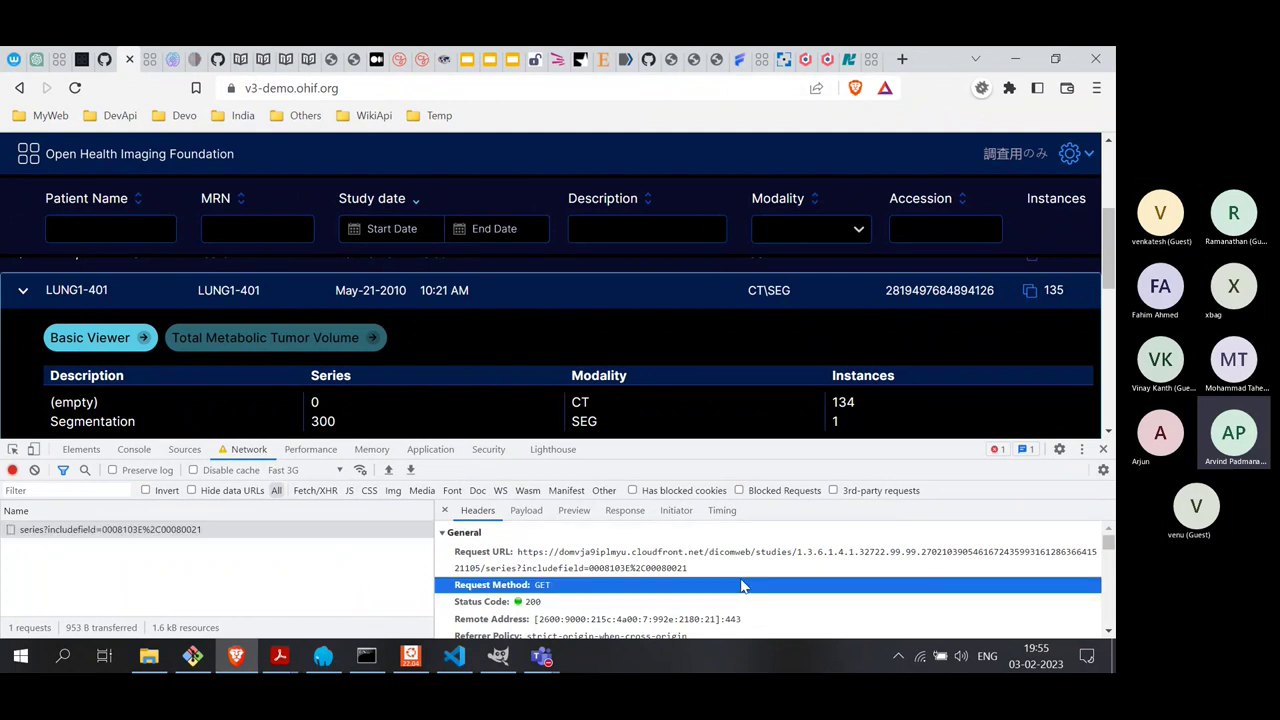
key(ctrl+plus)
key(ctrl+plus)
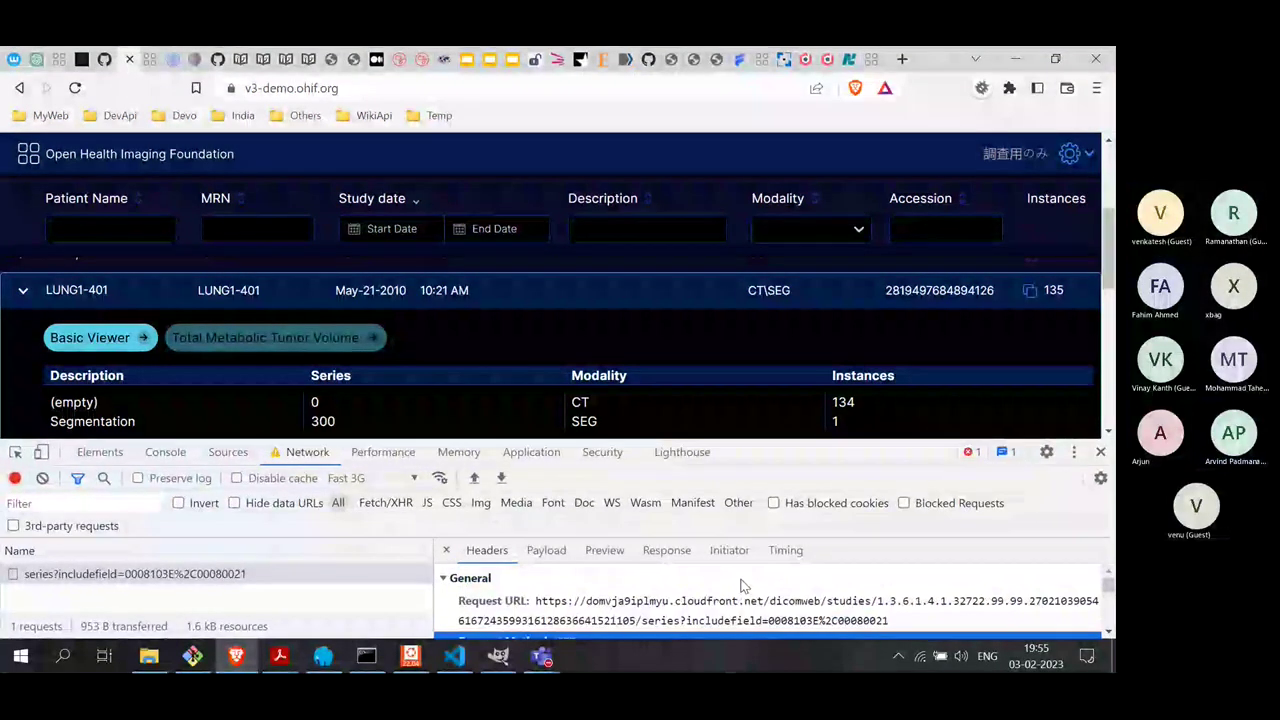
drag(745, 442, 742, 376)
scroll(709, 580, up, 1)
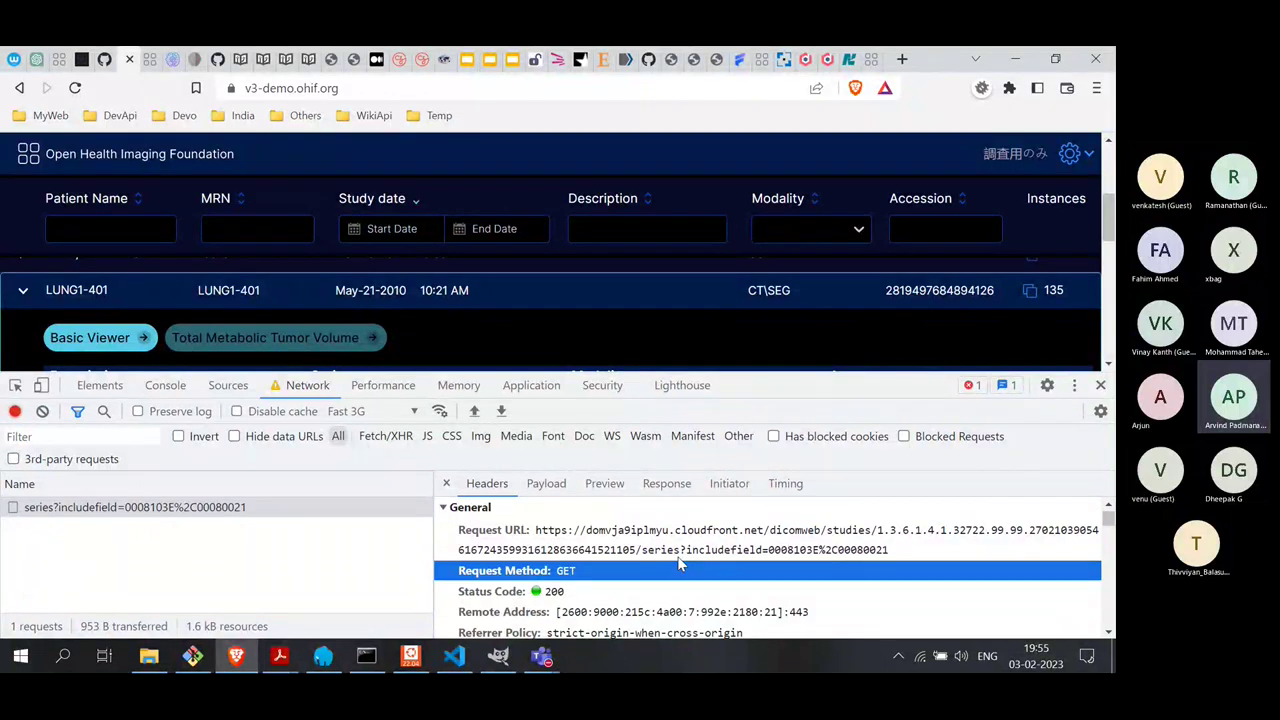
Check the query paths in the DICOMweb cheatsheet against the series request and return to the OHIF v3 demo study list
click(849, 62)
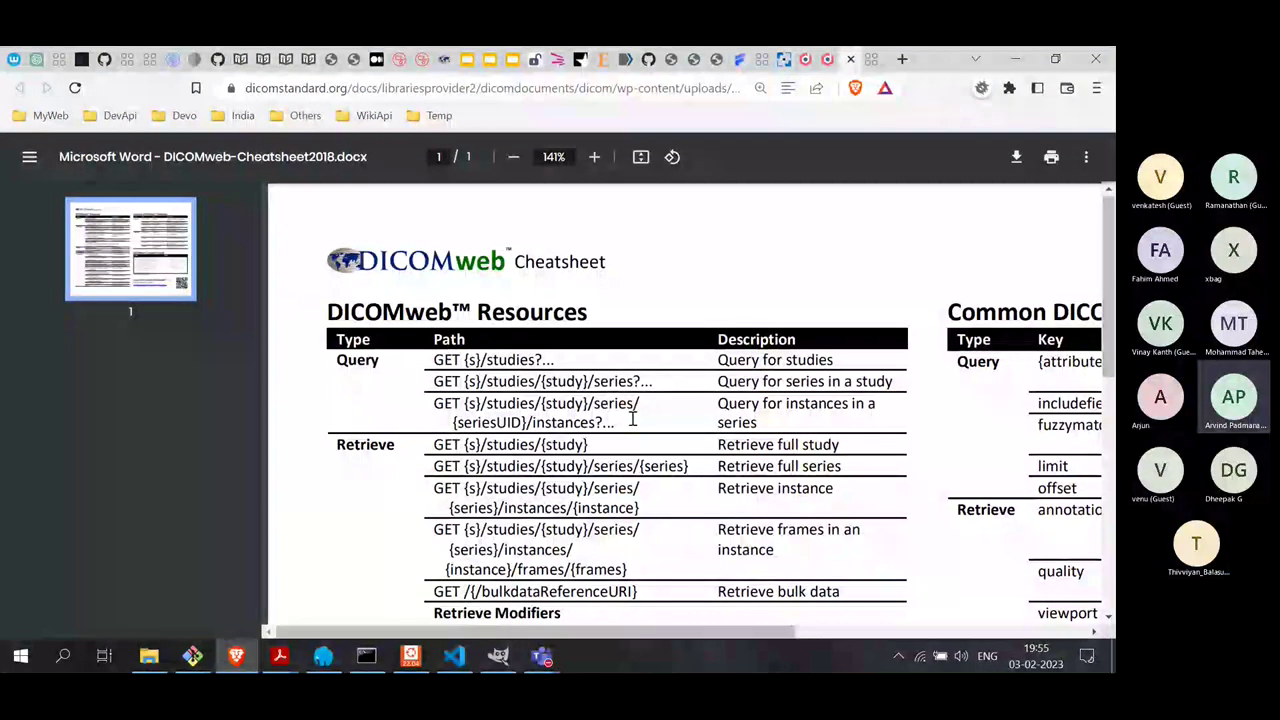
click(104, 62)
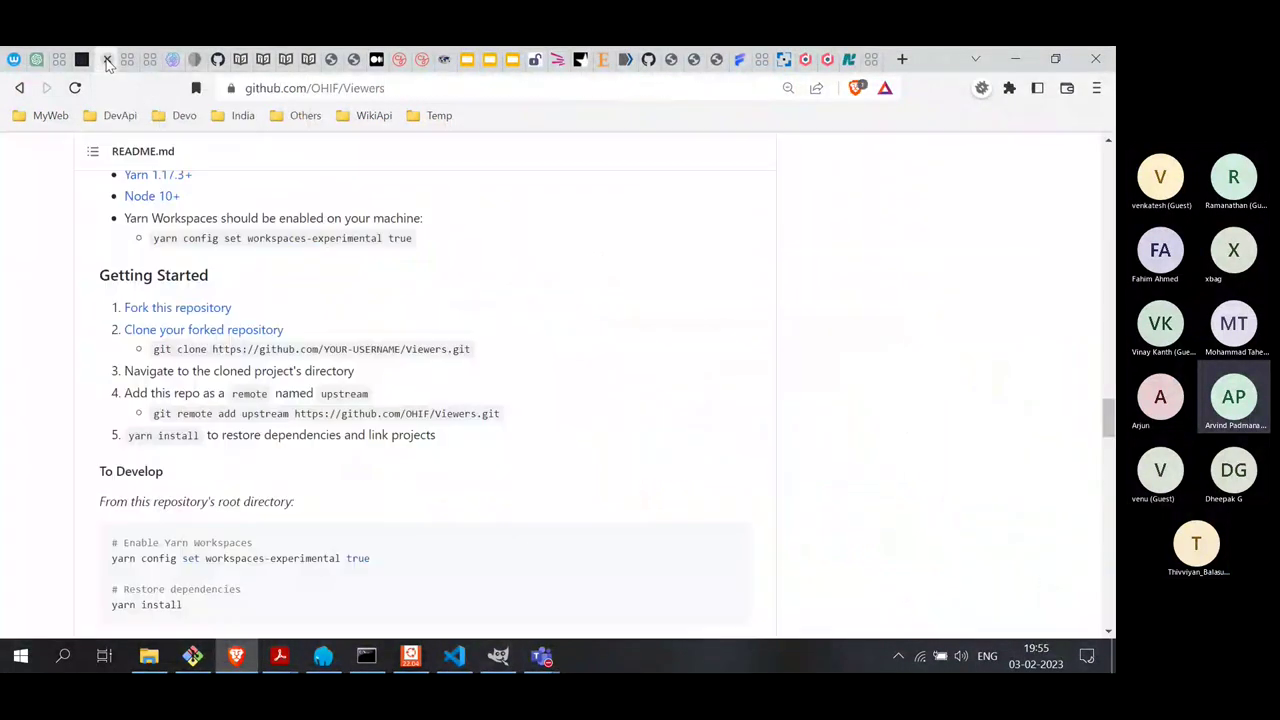
click(82, 62)
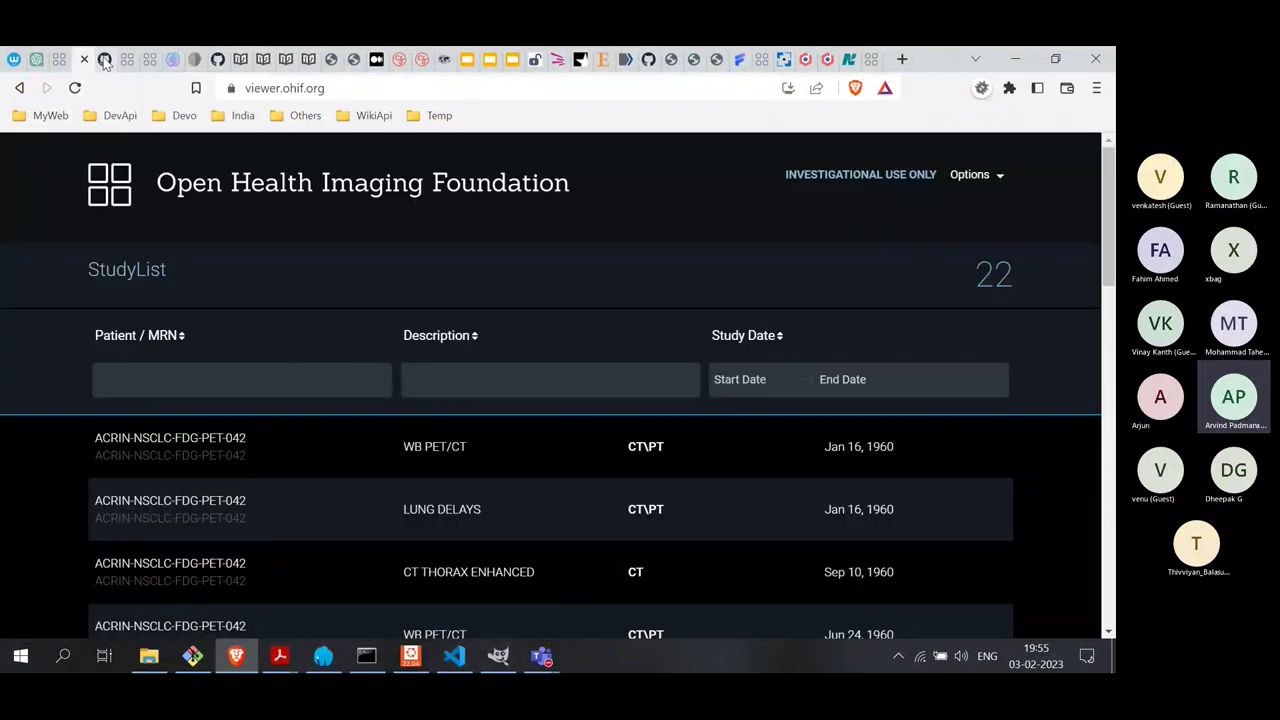
click(127, 60)
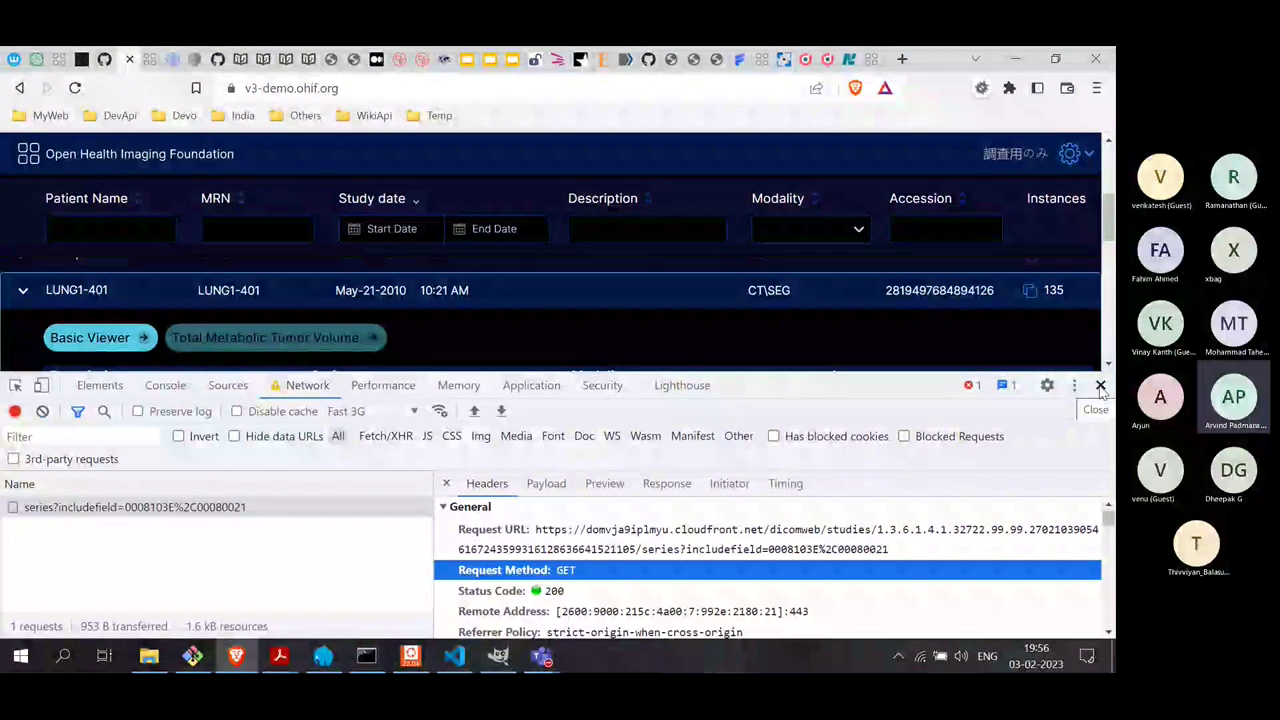
Collapse the May-21-2010 study and expand the PCAMPMRI study dated Dec-15-1995 to trigger its series request
scroll(846, 350, down, 2)
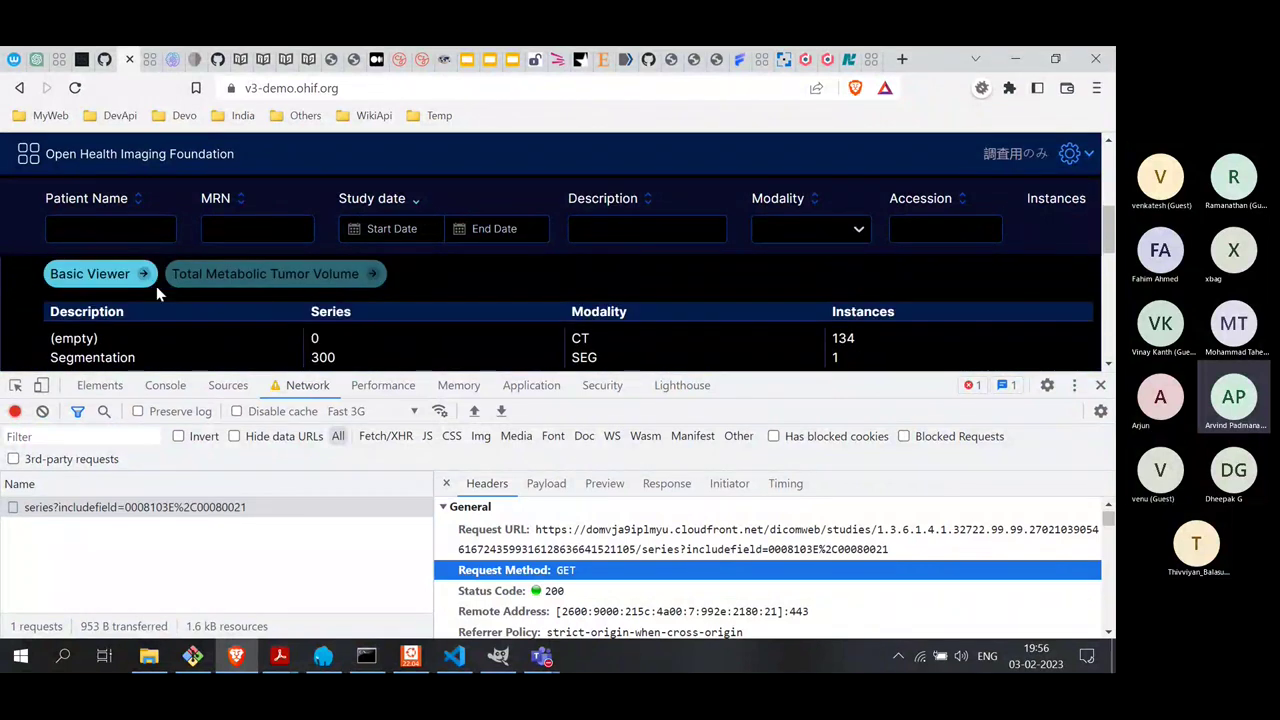
scroll(267, 318, up, 2)
scroll(94, 277, down, 1)
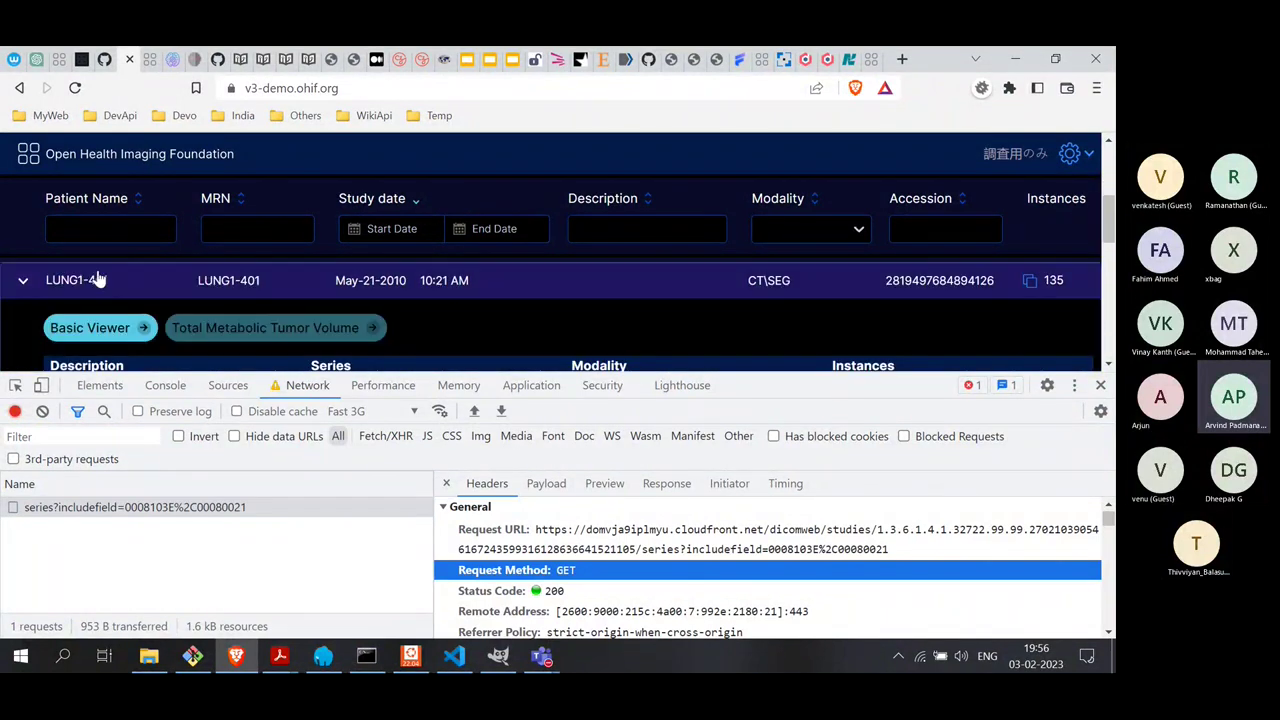
click(87, 285)
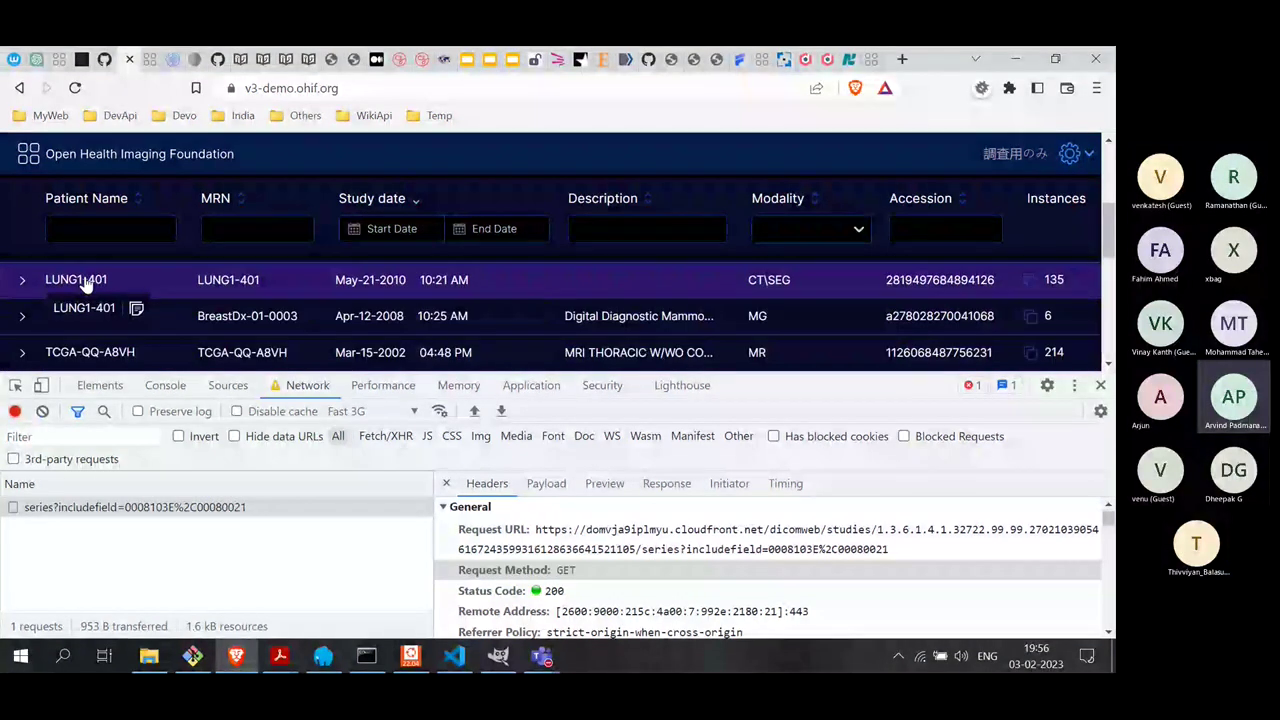
scroll(87, 287, down, 4)
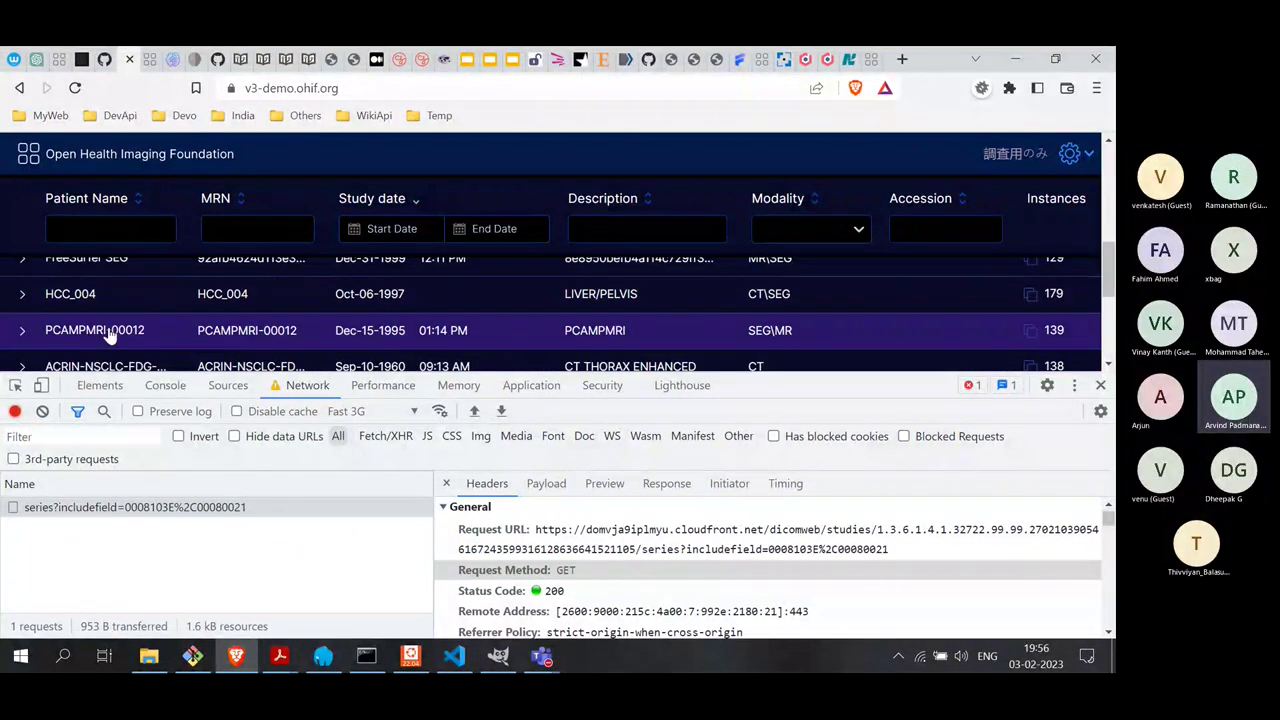
click(110, 337)
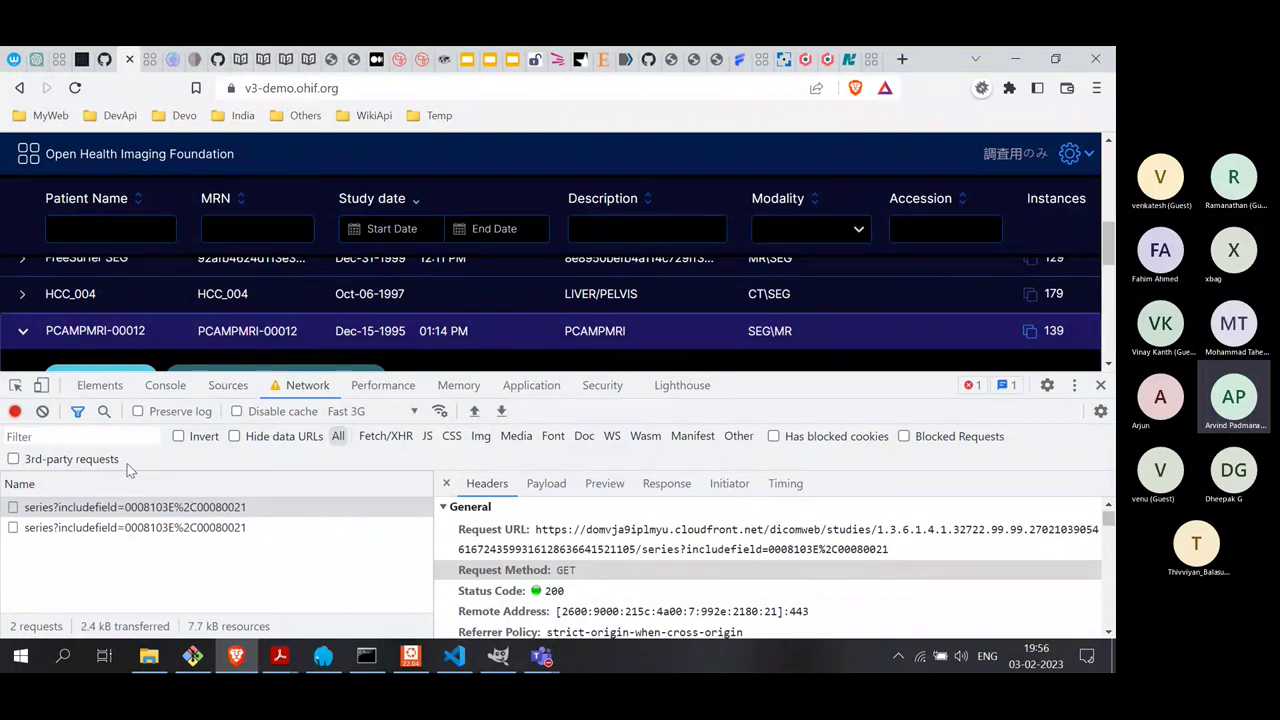
scroll(284, 338, down, 2)
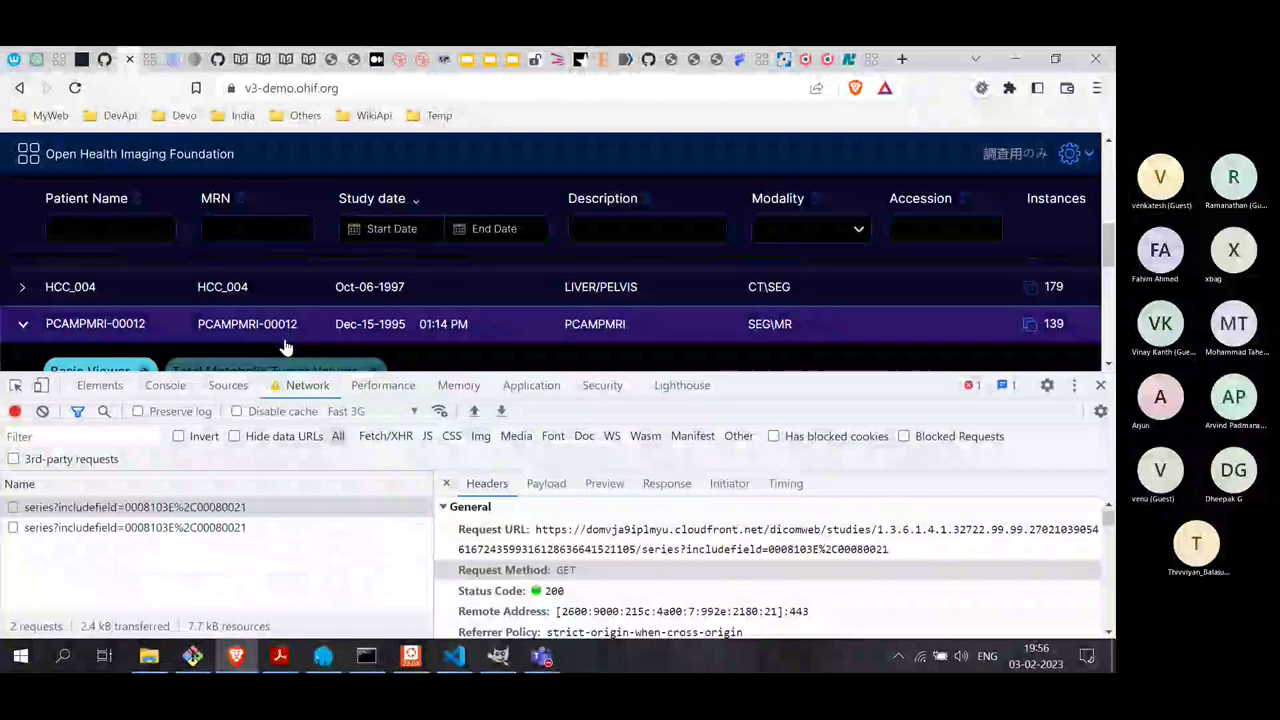
Review the PCAMPMRI study's series list, open the study in the Basic Viewer mode and close the developer tools
scroll(284, 338, down, 3)
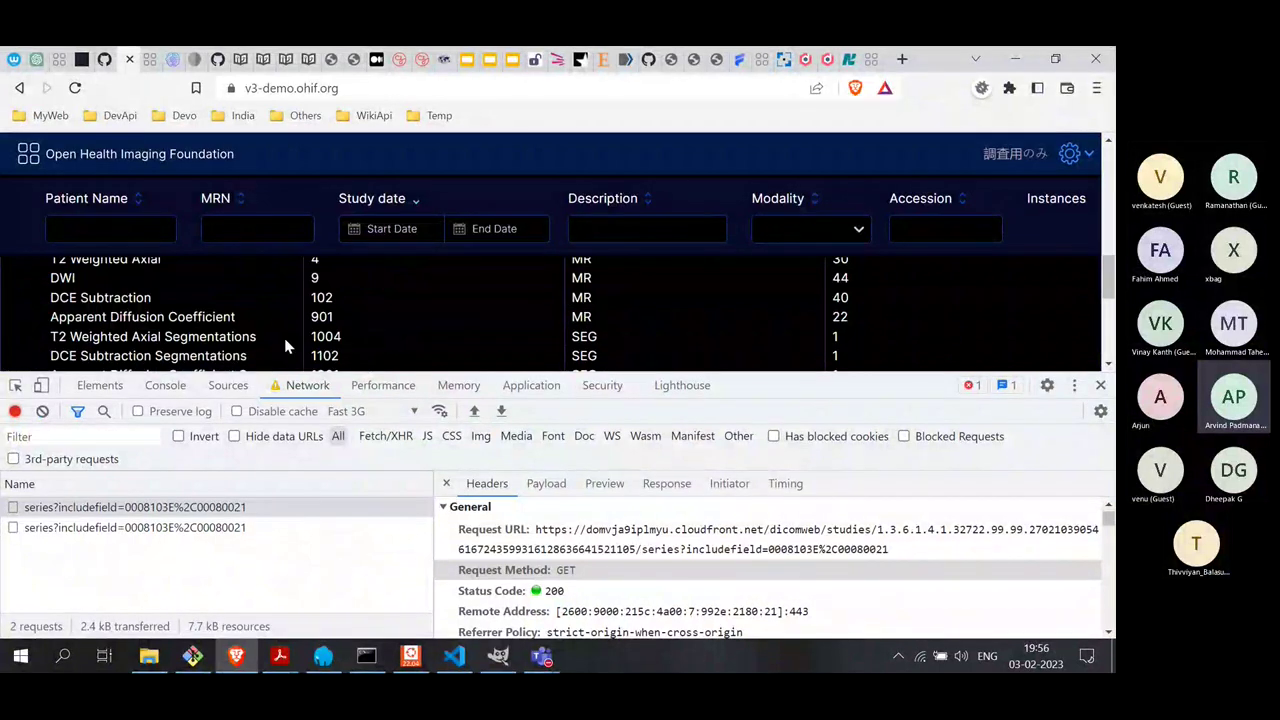
scroll(200, 314, up, 1)
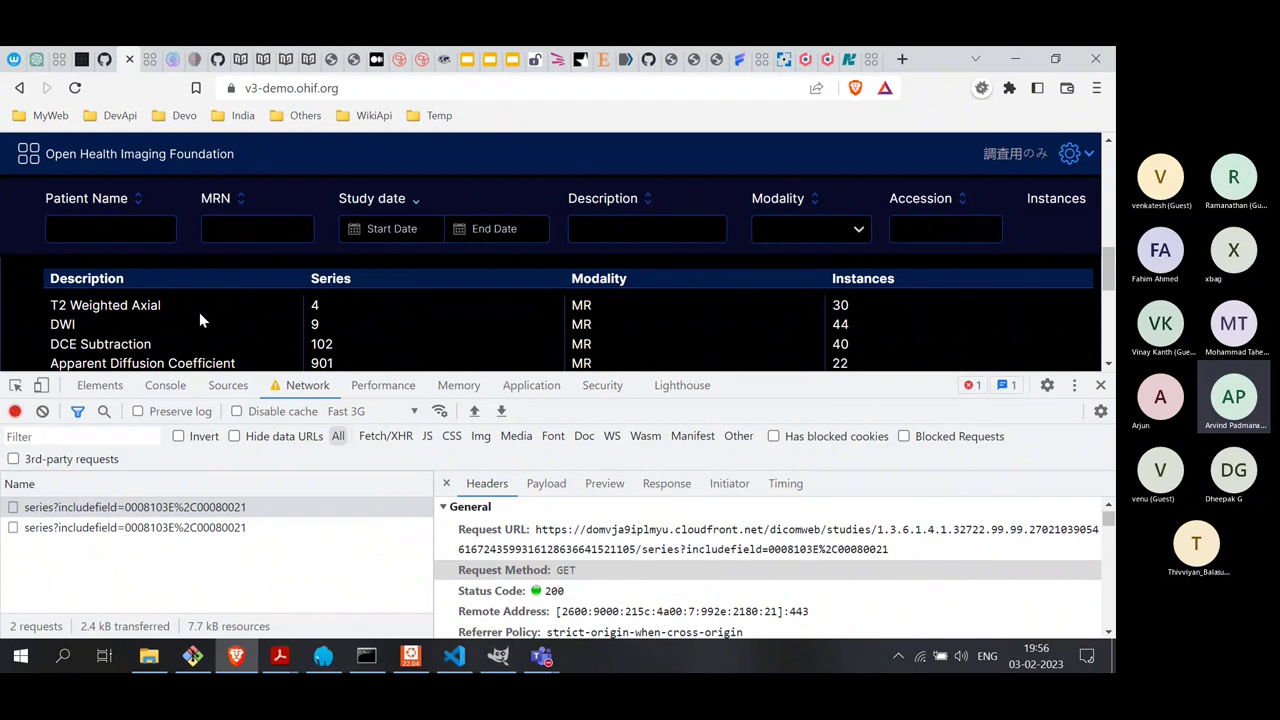
scroll(171, 310, up, 2)
scroll(171, 308, down, 1)
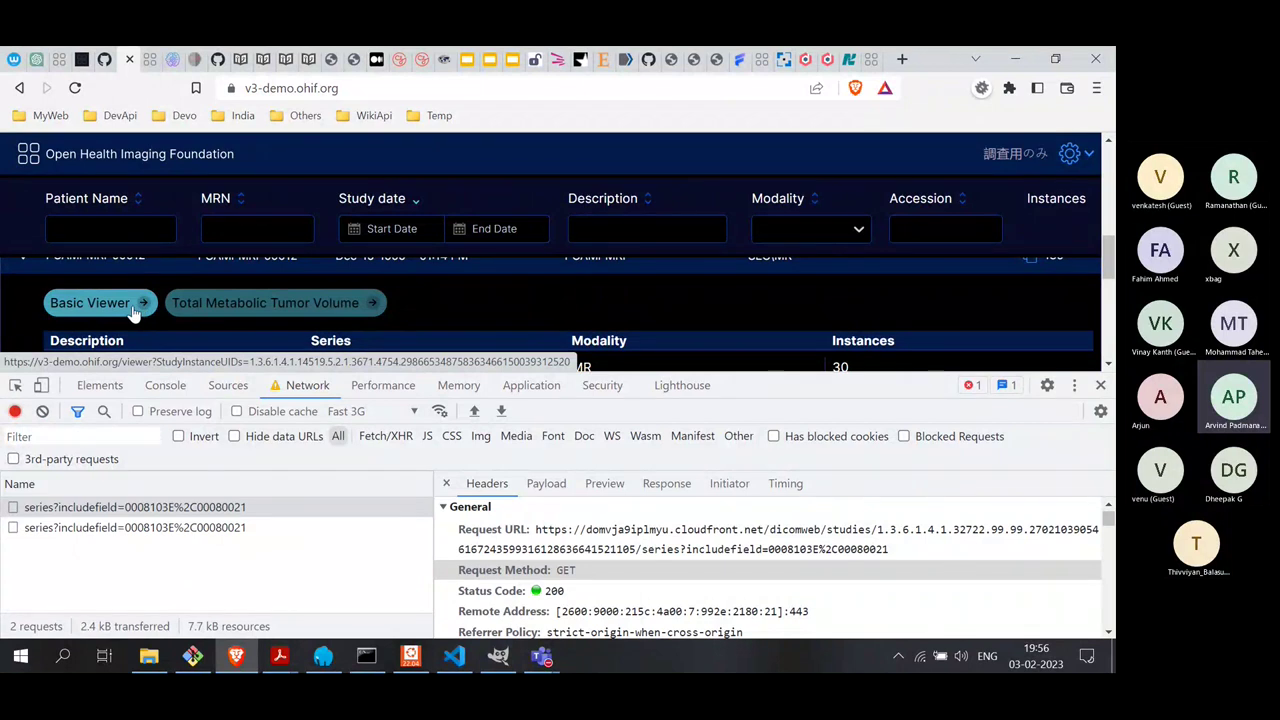
click(132, 305)
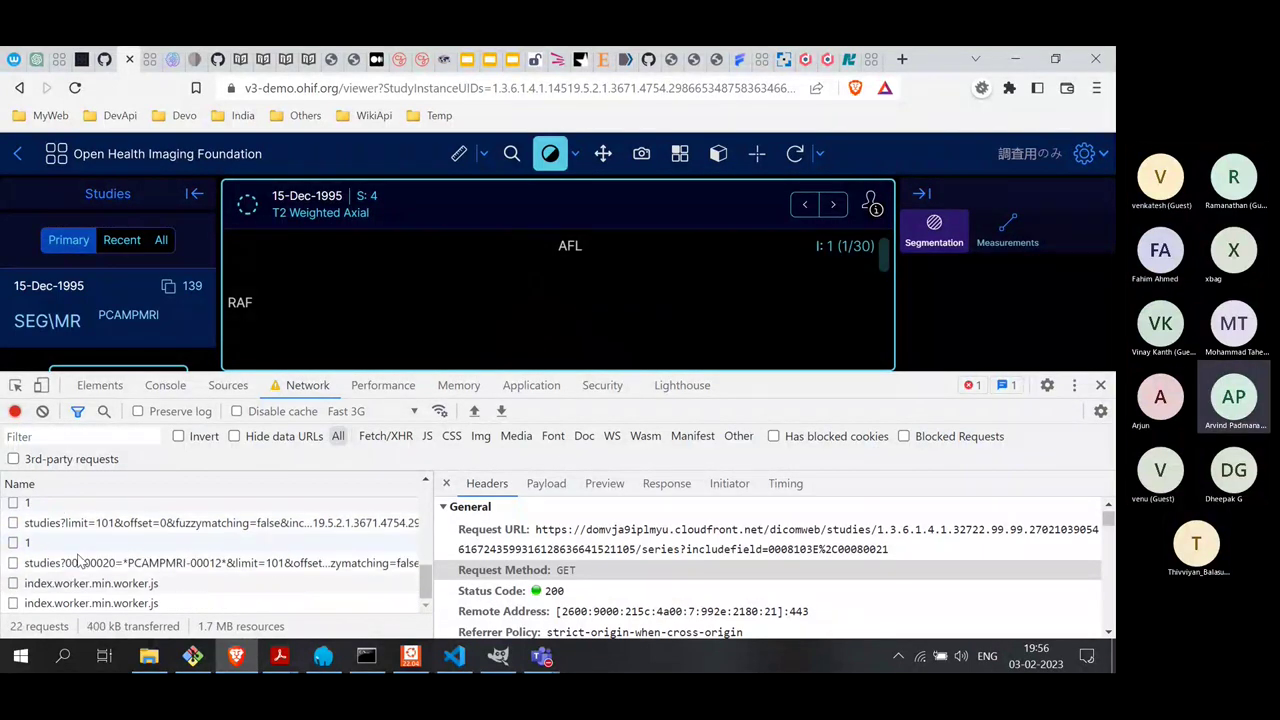
click(1100, 385)
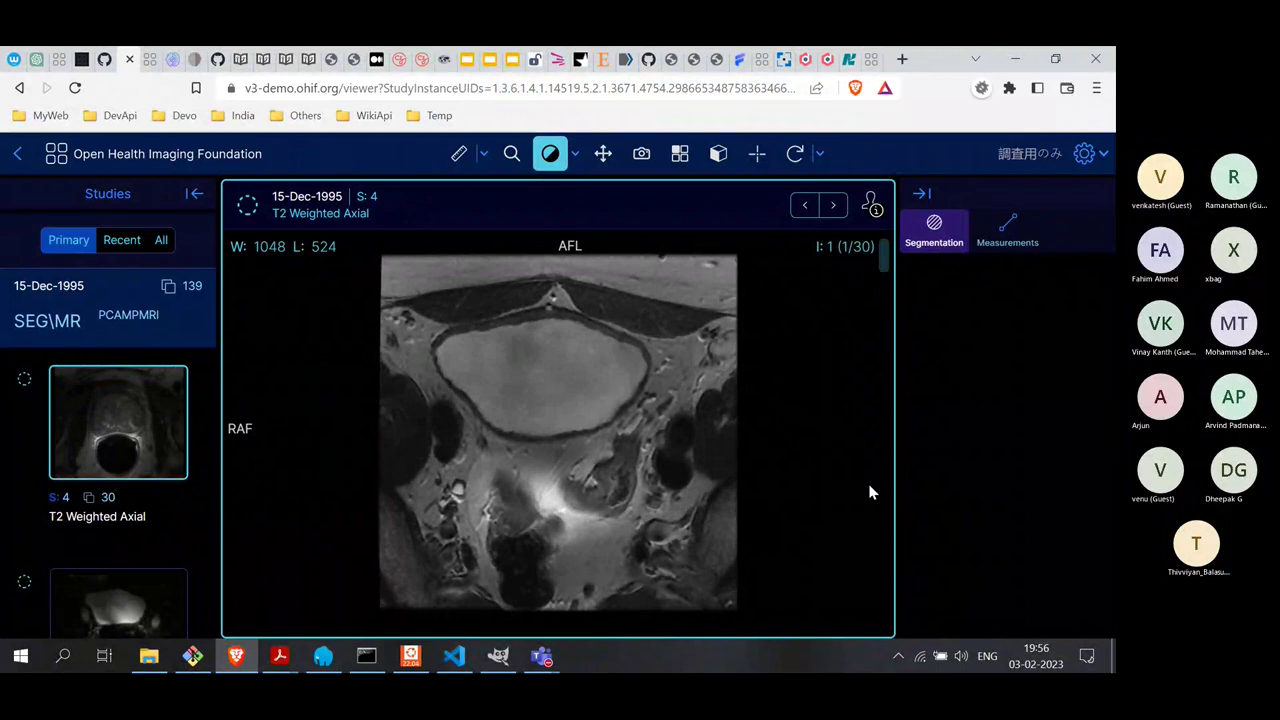
Switch to the Microsoft Teams meeting window to check the call, and minimize it to return to the image viewer
click(541, 656)
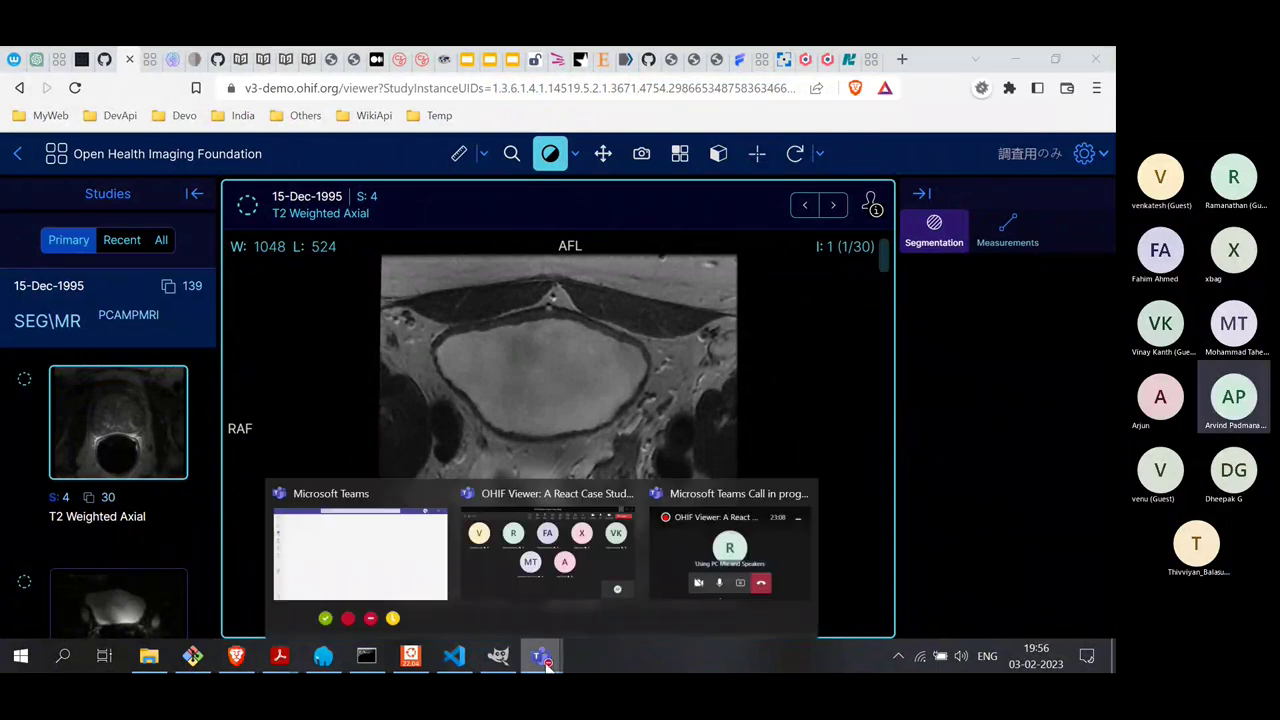
click(528, 593)
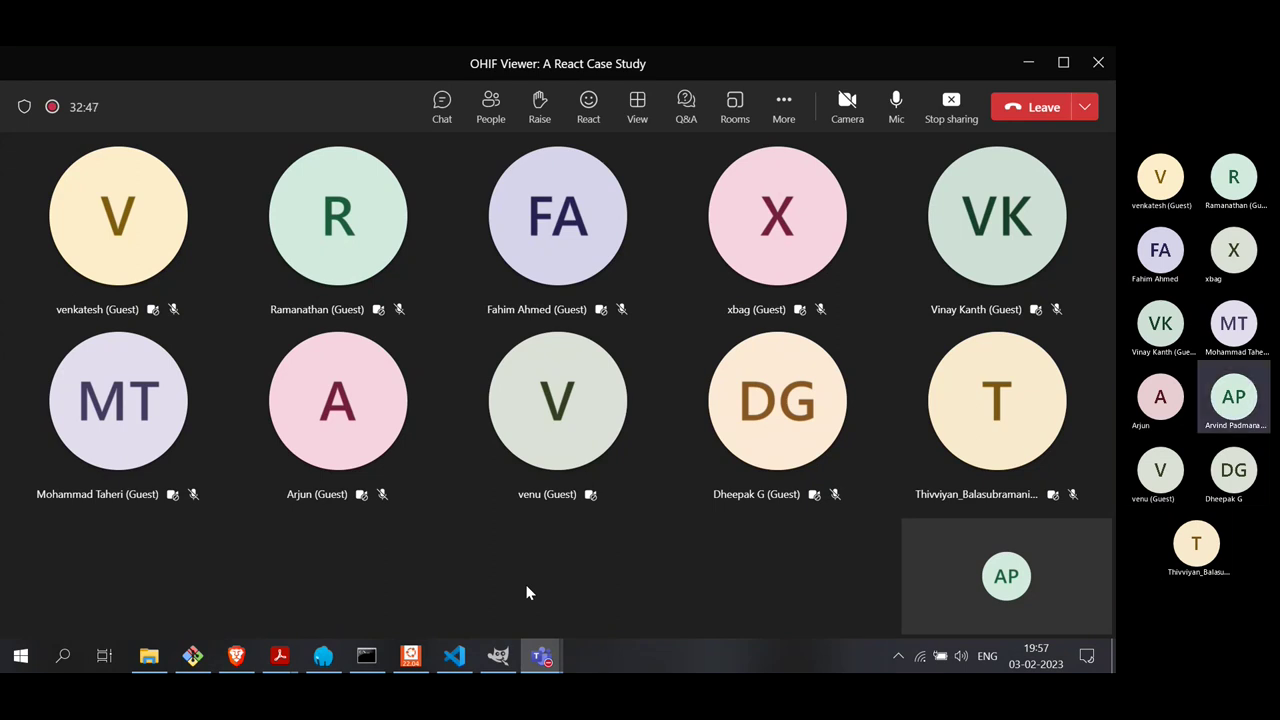
click(1029, 65)
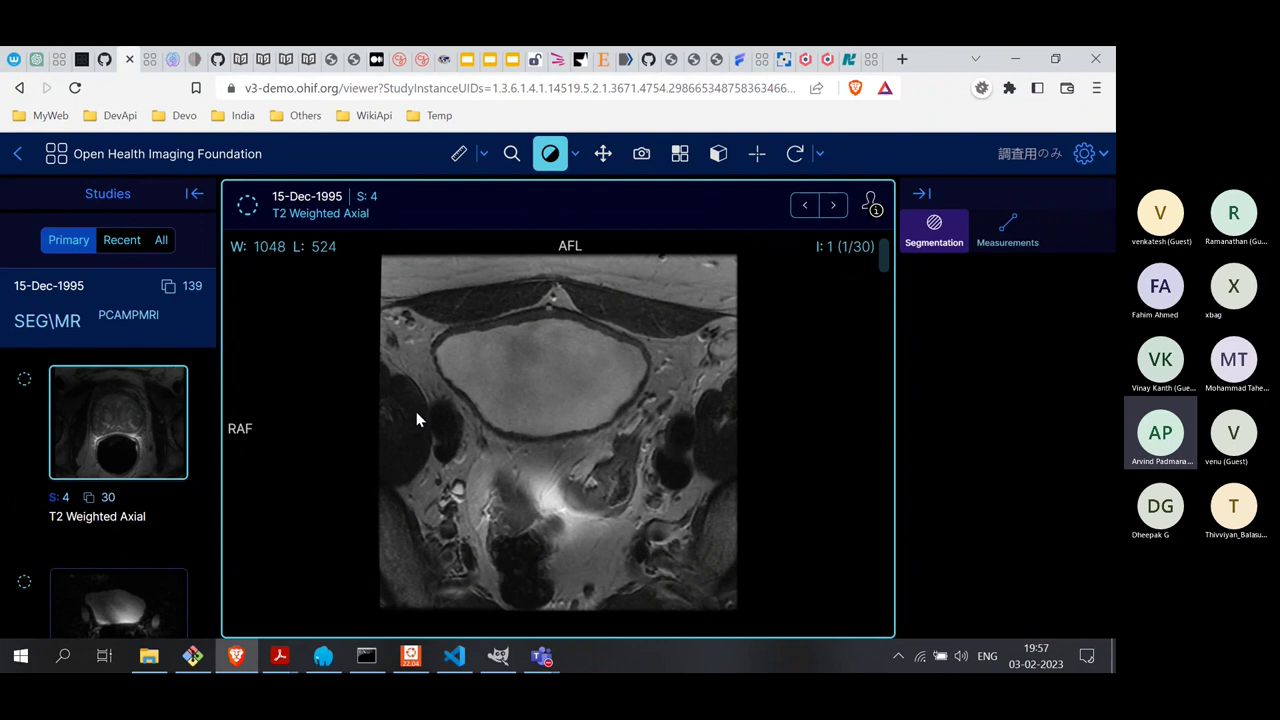
Return to Devopedia's OHIF Viewer article and open its architecture diagram as a full-size image
click(806, 62)
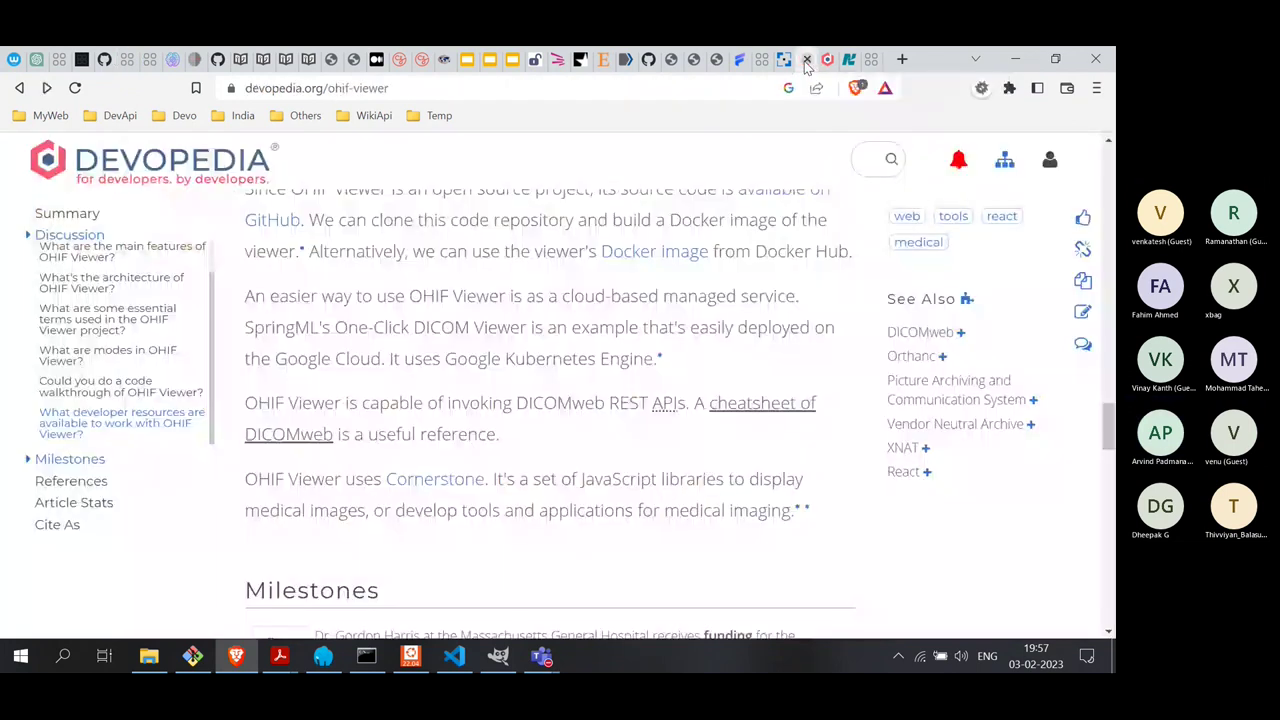
scroll(661, 350, up, 15)
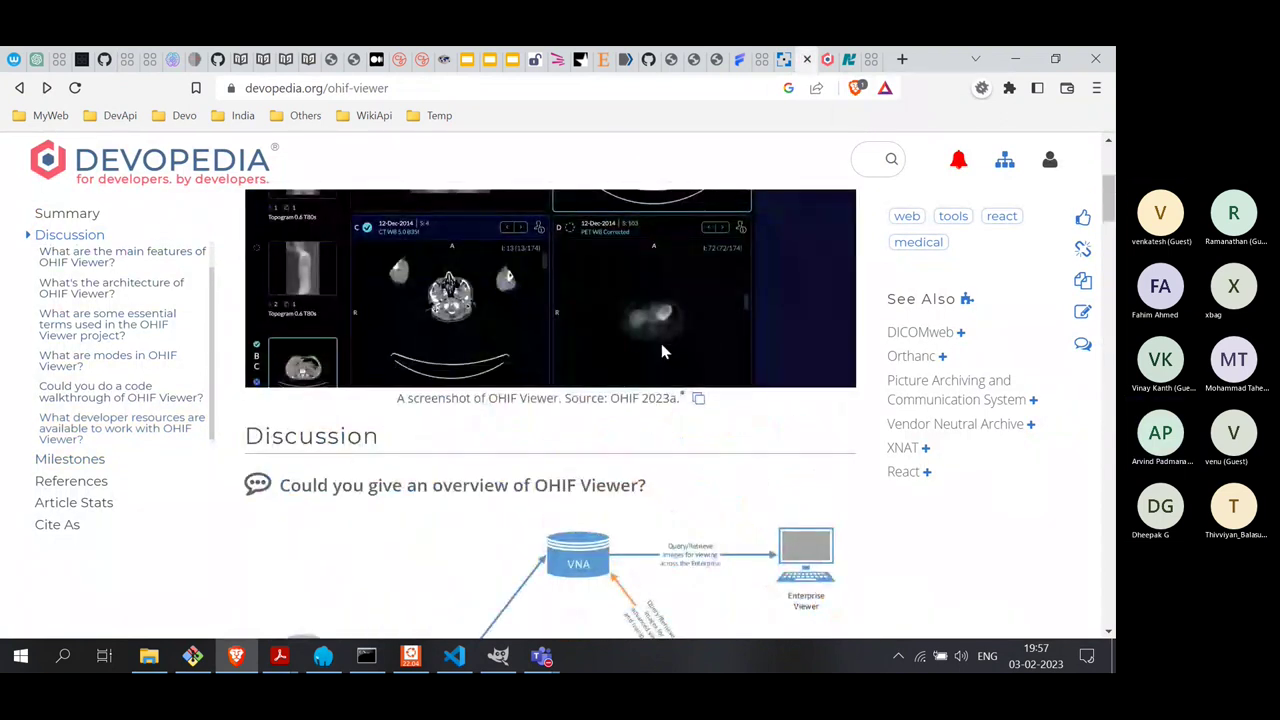
scroll(661, 350, up, 3)
scroll(661, 350, down, 6)
scroll(661, 350, down, 6)
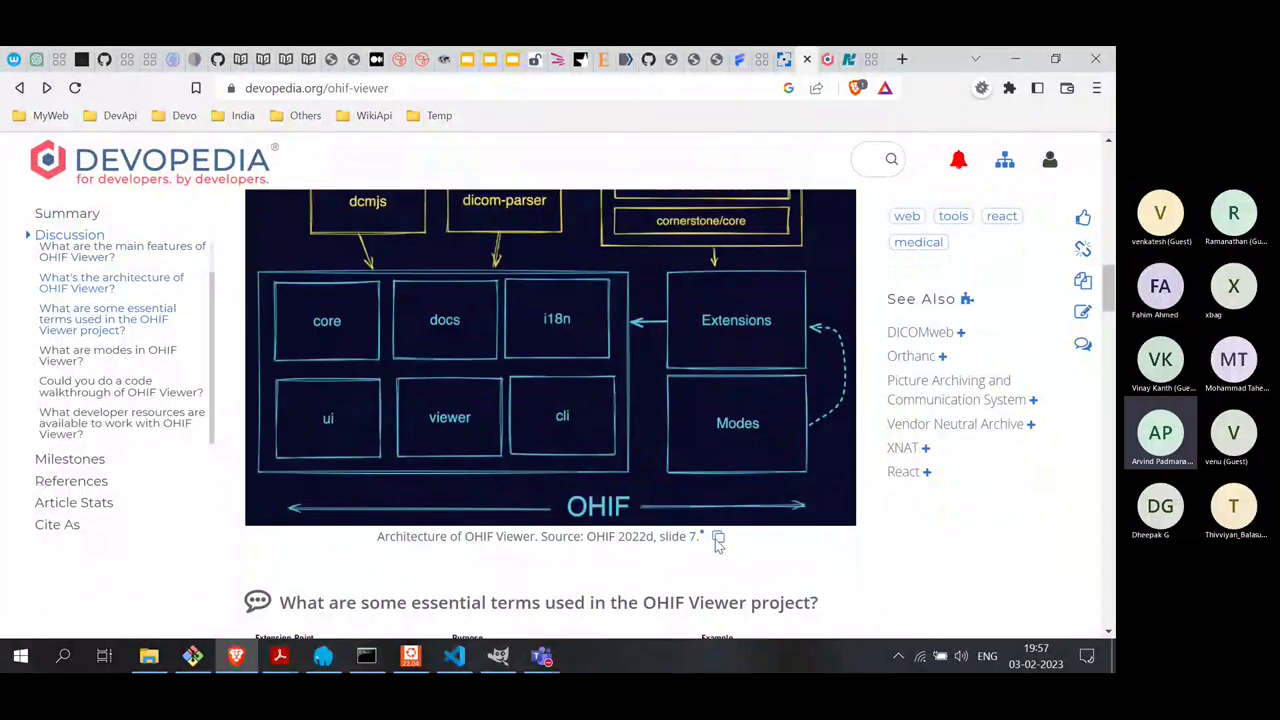
click(716, 546)
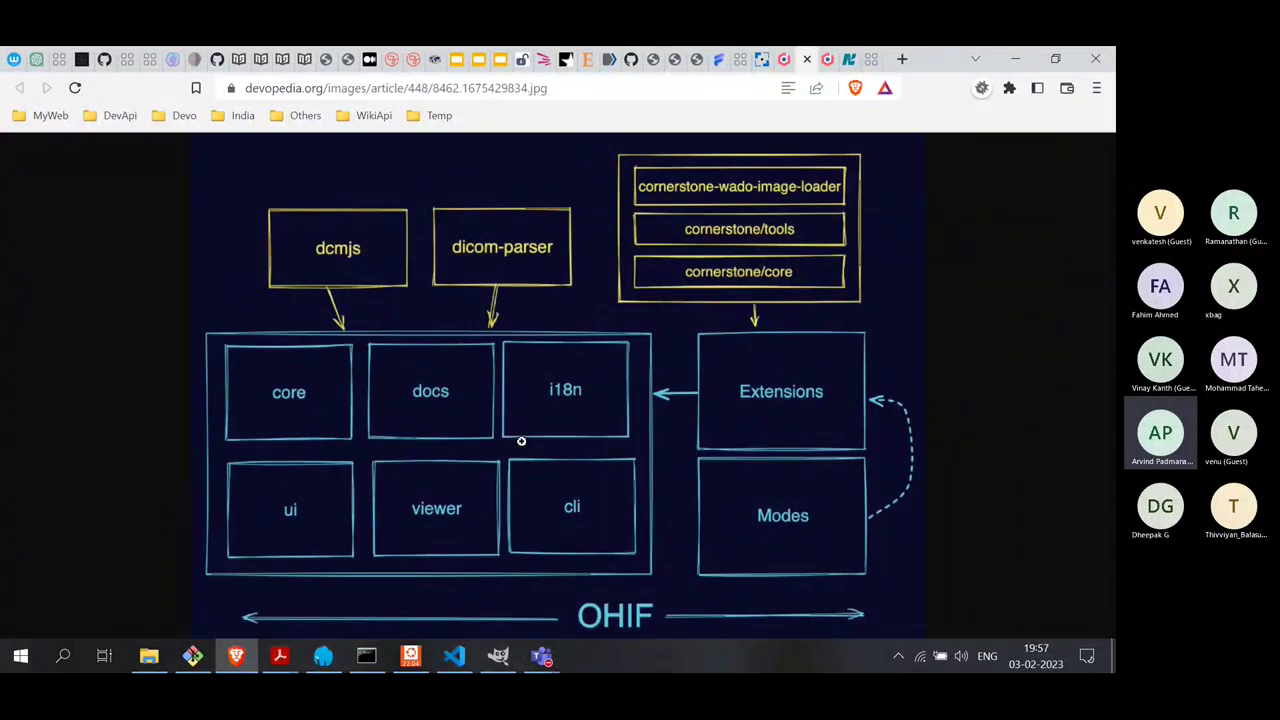